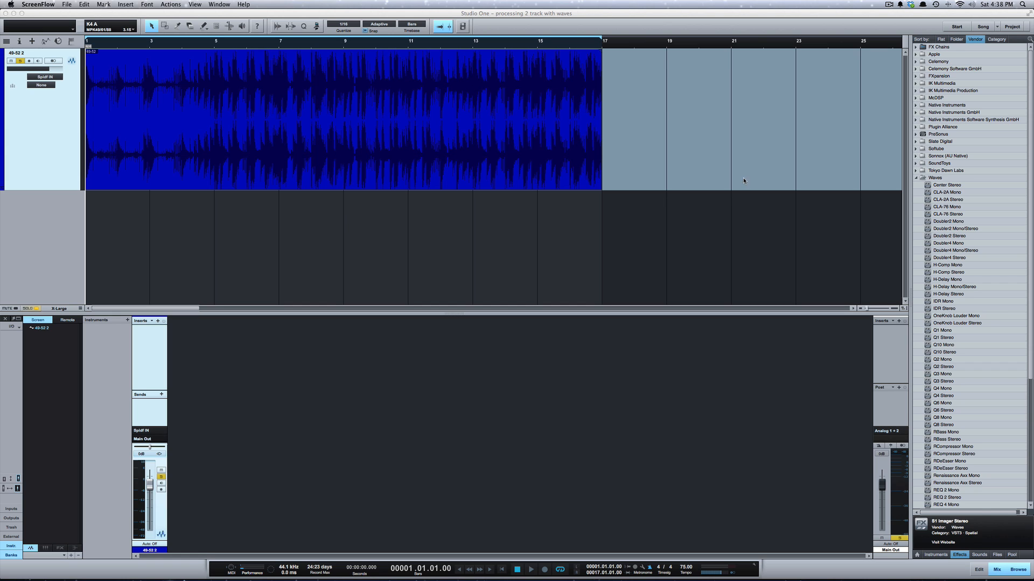
# - Insert the Waves Center Stereo effect on the 49-52 2 track and audition the track with the effect bypassed
pyautogui.click(957, 186)
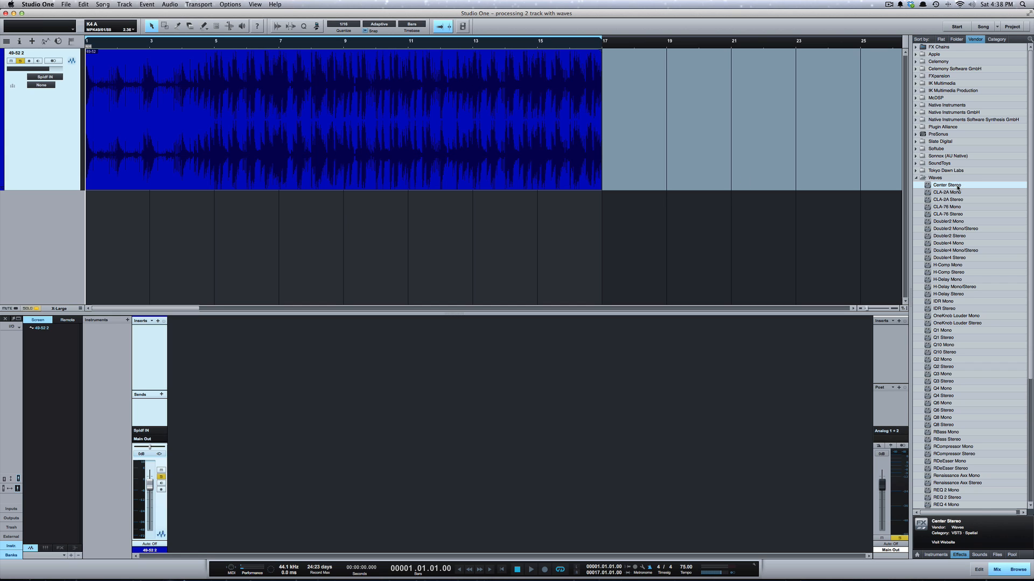
pyautogui.moveTo(938, 191); pyautogui.dragTo(148, 345)
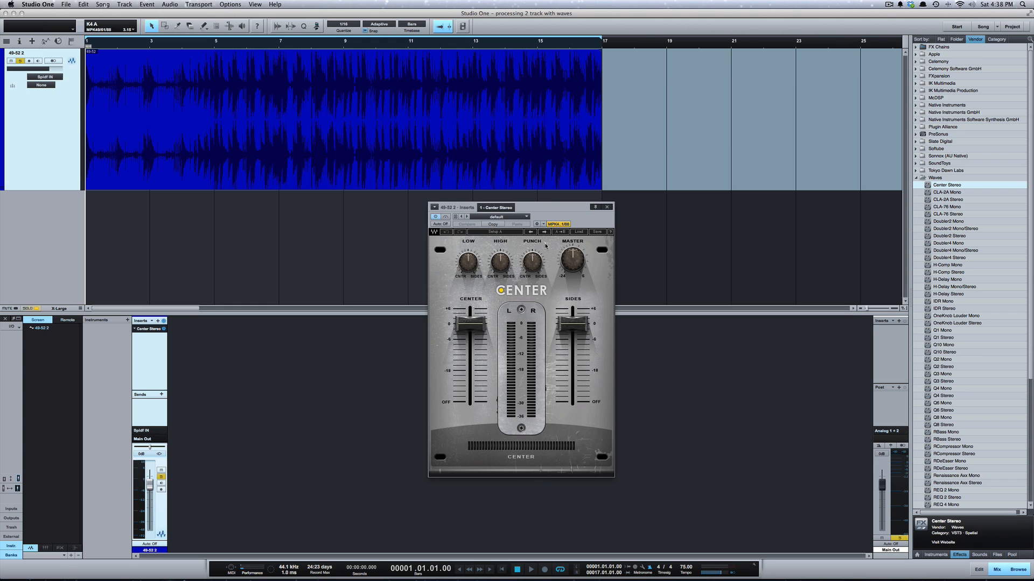
pyautogui.click(446, 217)
pyautogui.press('space')
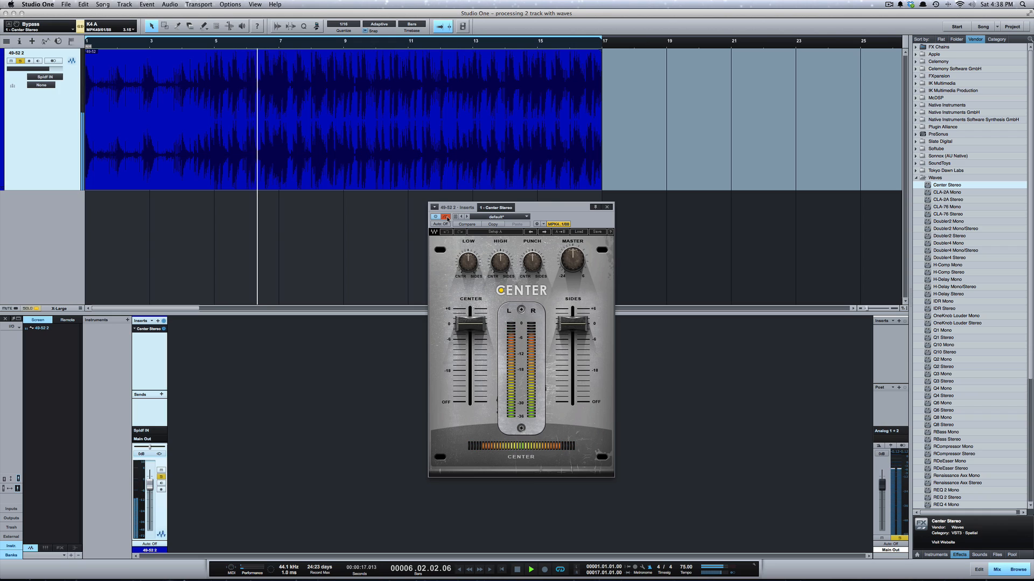
pyautogui.press('space')
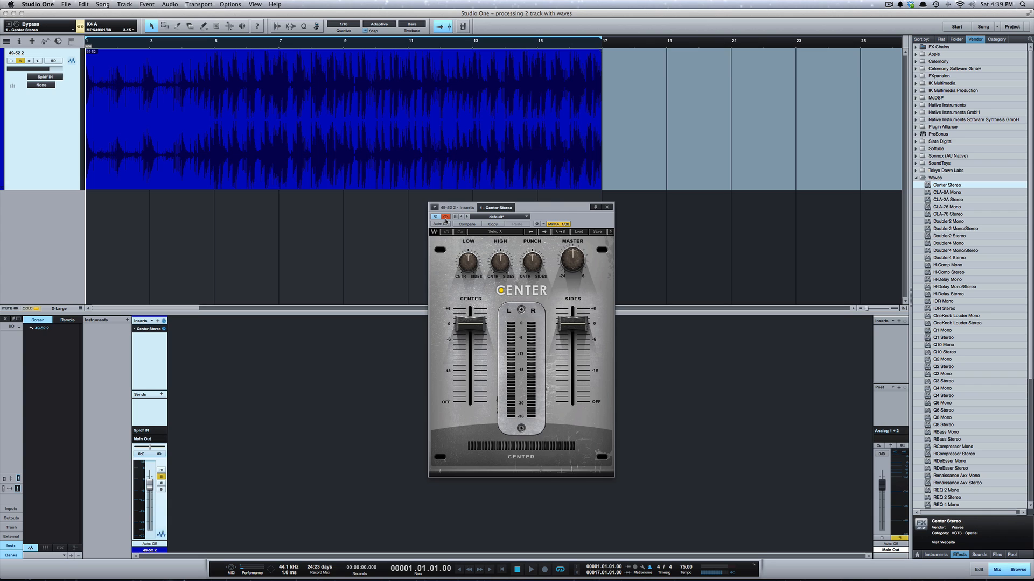
# - Re-enable the Center effect and lower its Master gain
pyautogui.click(446, 217)
pyautogui.moveTo(572, 259); pyautogui.dragTo(572, 268)
pyautogui.moveTo(572, 268); pyautogui.dragTo(572, 271)
# - Play the track with the Sides fader fully off to hear only the center, and return Sides to 0
pyautogui.press('space')
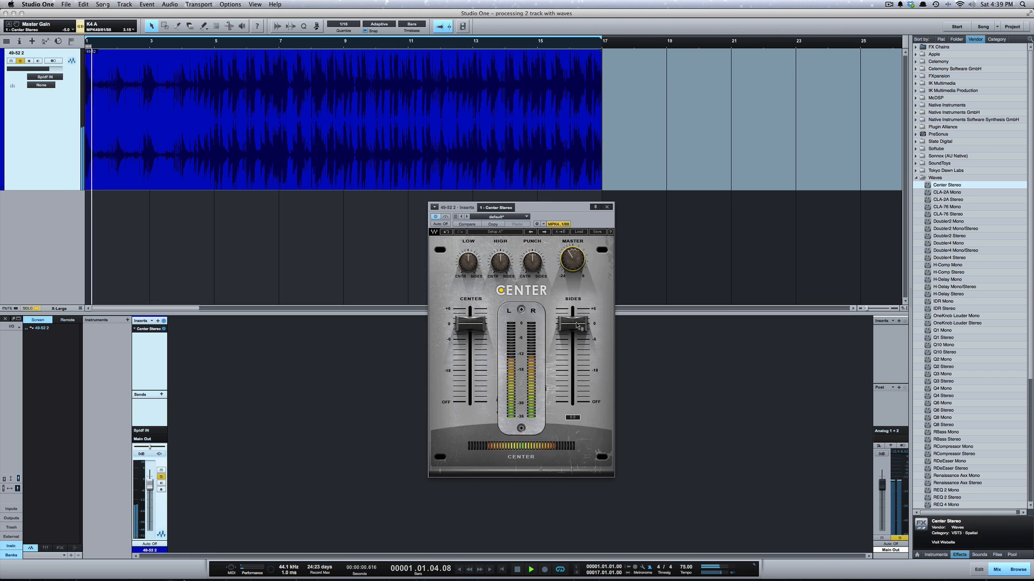
pyautogui.moveTo(572, 323); pyautogui.dragTo(572, 406)
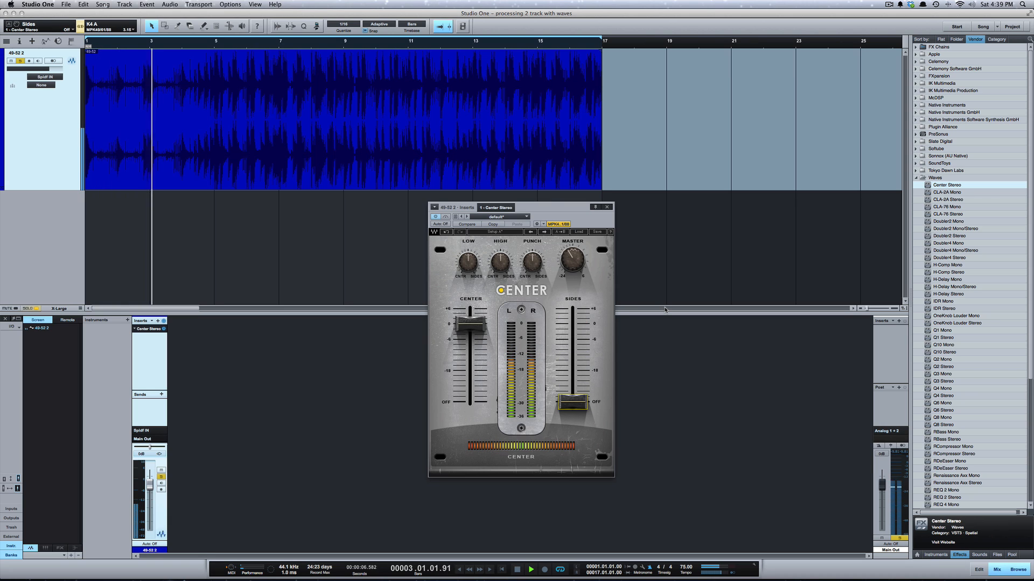
pyautogui.press('space')
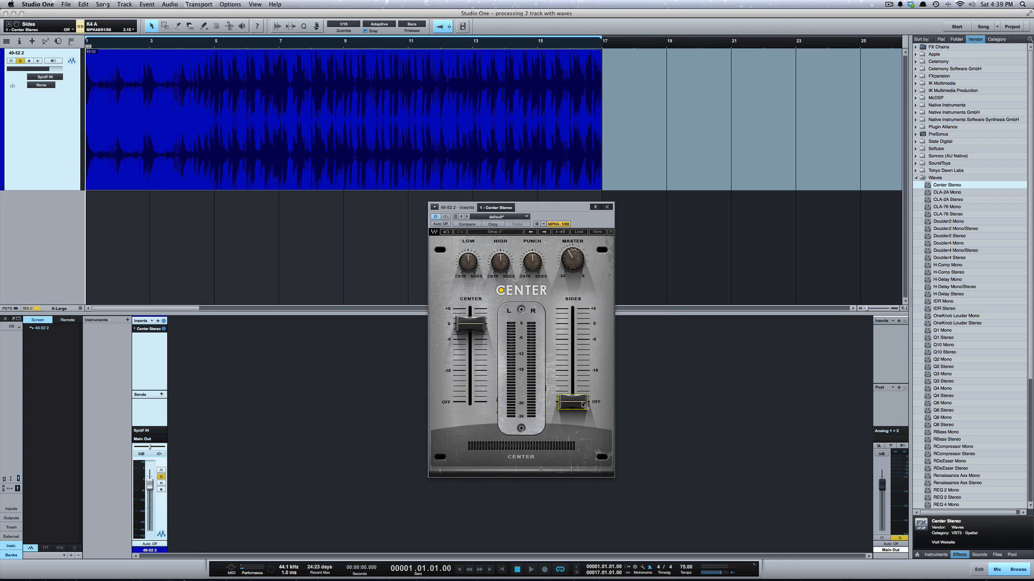
pyautogui.moveTo(584, 407); pyautogui.dragTo(583, 328)
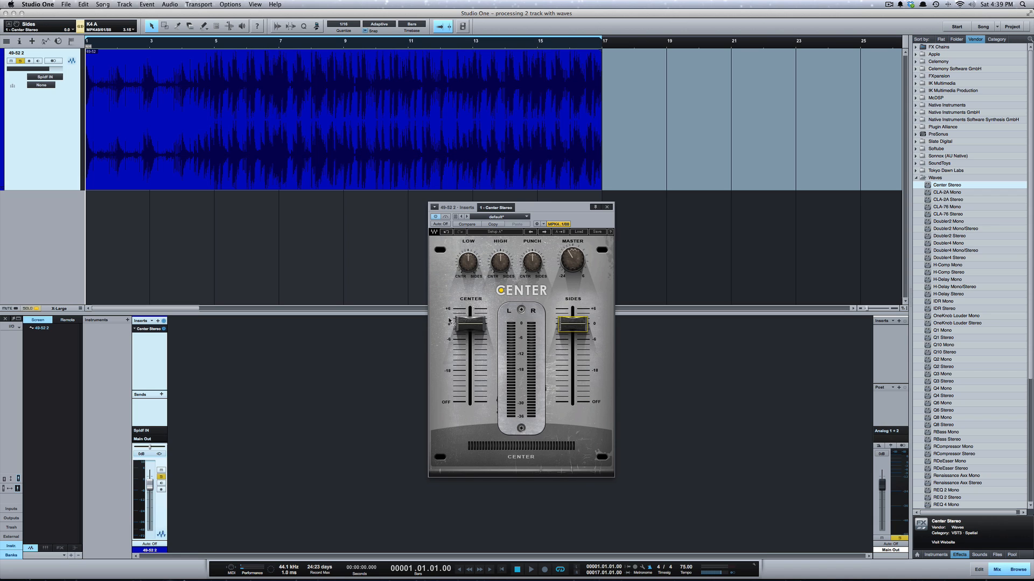
# - Turn the Center fader fully off and play the track to hear only the sides
pyautogui.moveTo(460, 323); pyautogui.dragTo(464, 403)
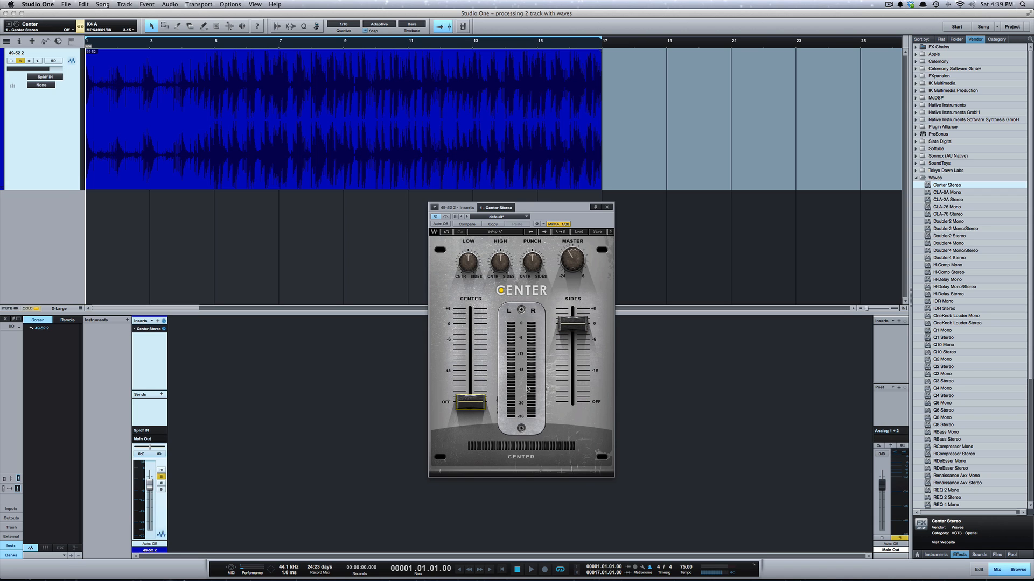
pyautogui.press('space')
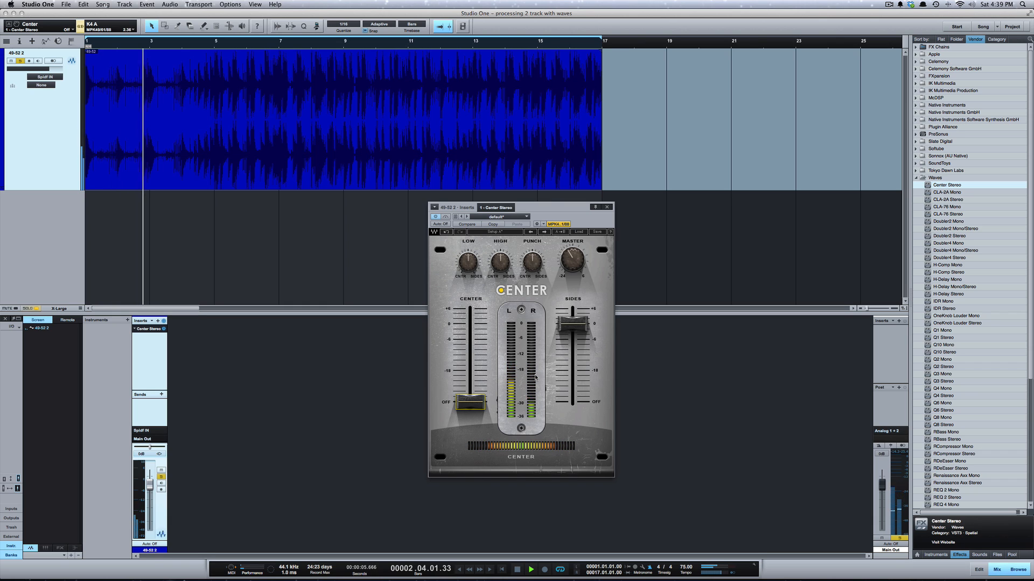
# - While playing from bar 6, turn the Low control fully toward the center, and restore the Center fader to 0
pyautogui.moveTo(467, 268)
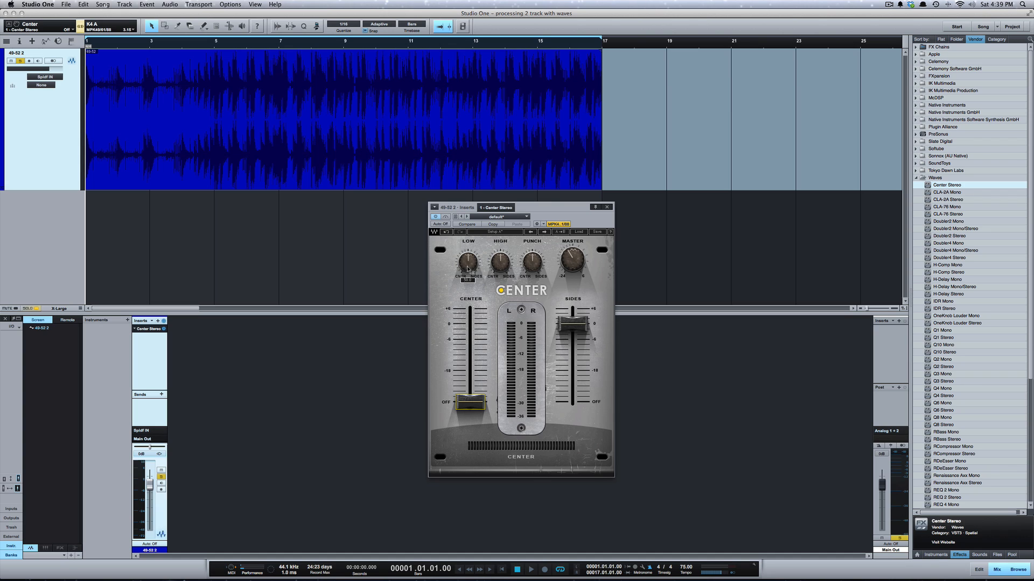
pyautogui.click(467, 266)
pyautogui.press('space')
pyautogui.click(263, 127)
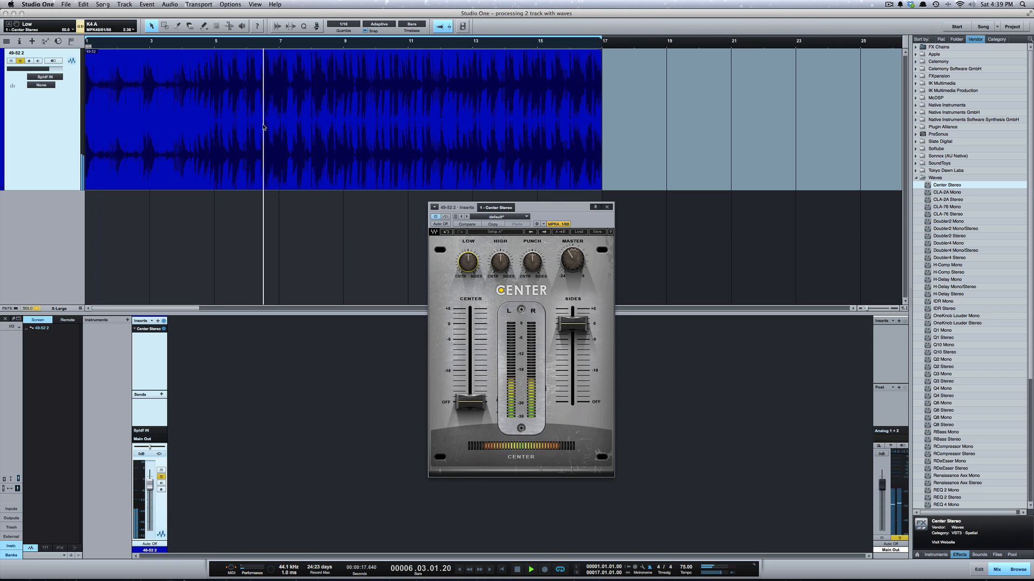
pyautogui.moveTo(468, 262); pyautogui.dragTo(467, 291)
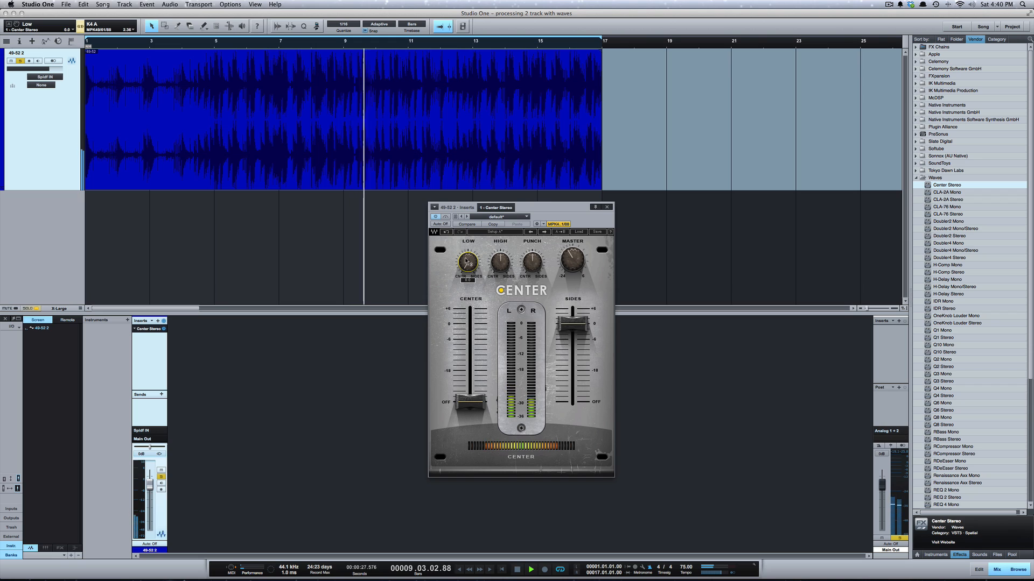
pyautogui.press('space')
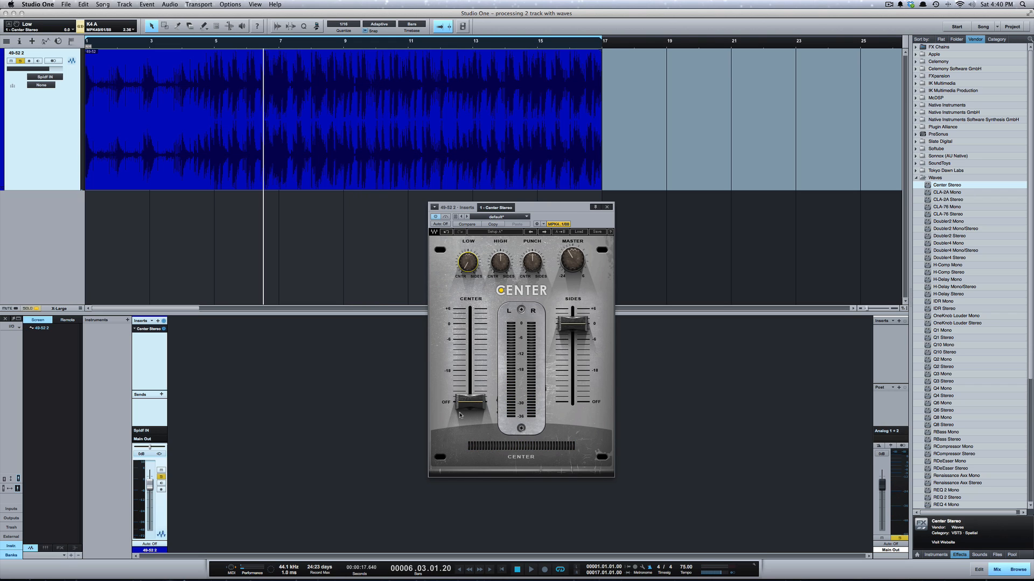
pyautogui.moveTo(462, 412); pyautogui.dragTo(479, 323)
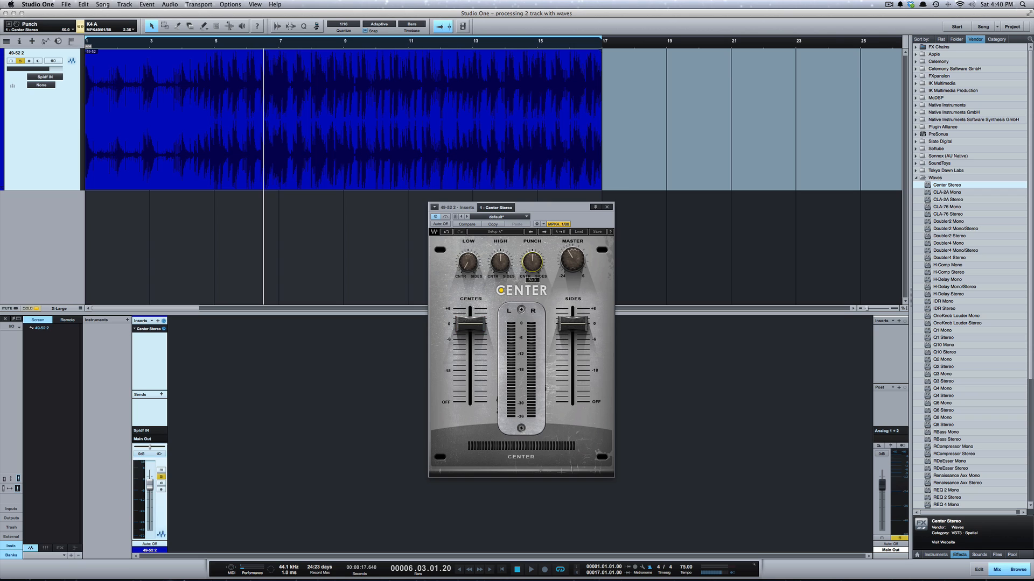
# - Turn the Punch control toward the center to about 16 while auditioning the track
pyautogui.moveTo(532, 262); pyautogui.dragTo(532, 267)
pyautogui.press('space')
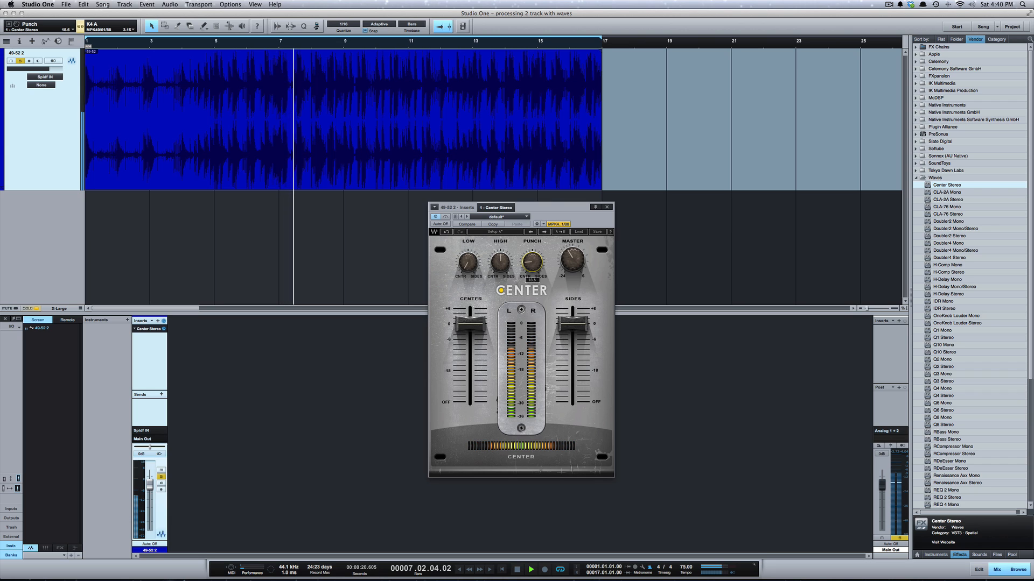
pyautogui.moveTo(532, 262); pyautogui.dragTo(532, 262)
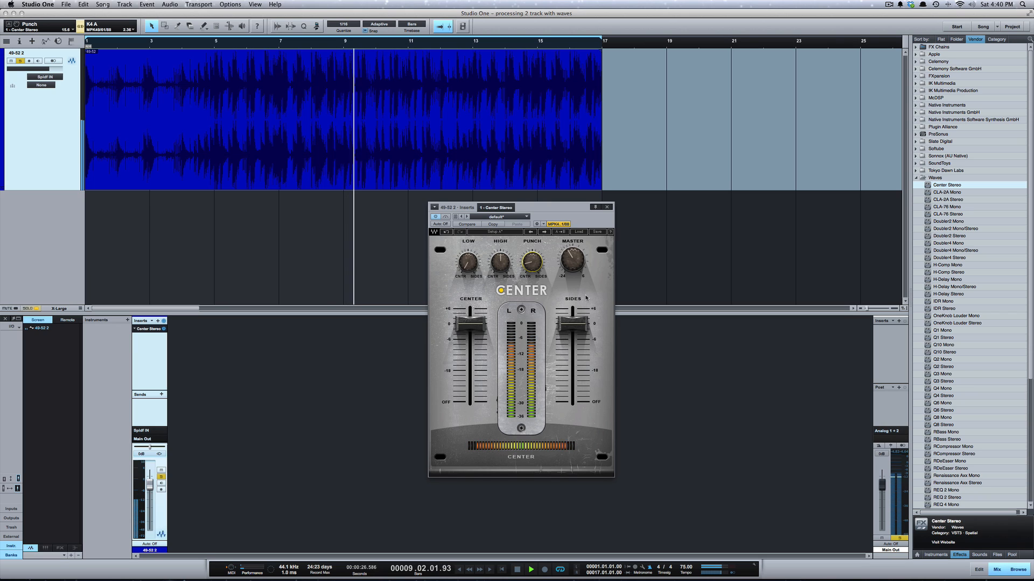
pyautogui.press('space')
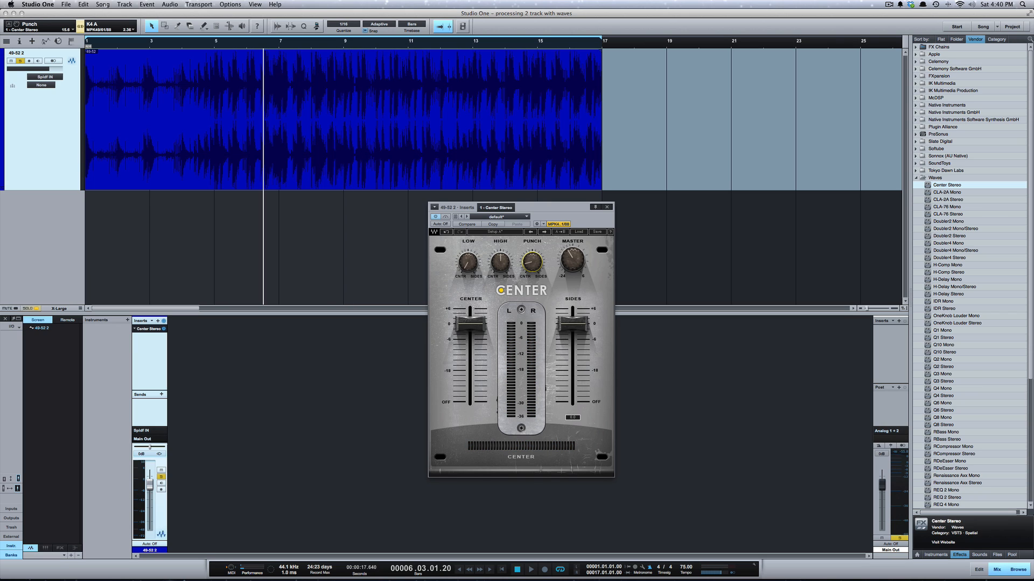
# - Raise the Sides fader to about +3 and audition the wider mix
pyautogui.click(582, 328)
pyautogui.moveTo(582, 328); pyautogui.dragTo(578, 325)
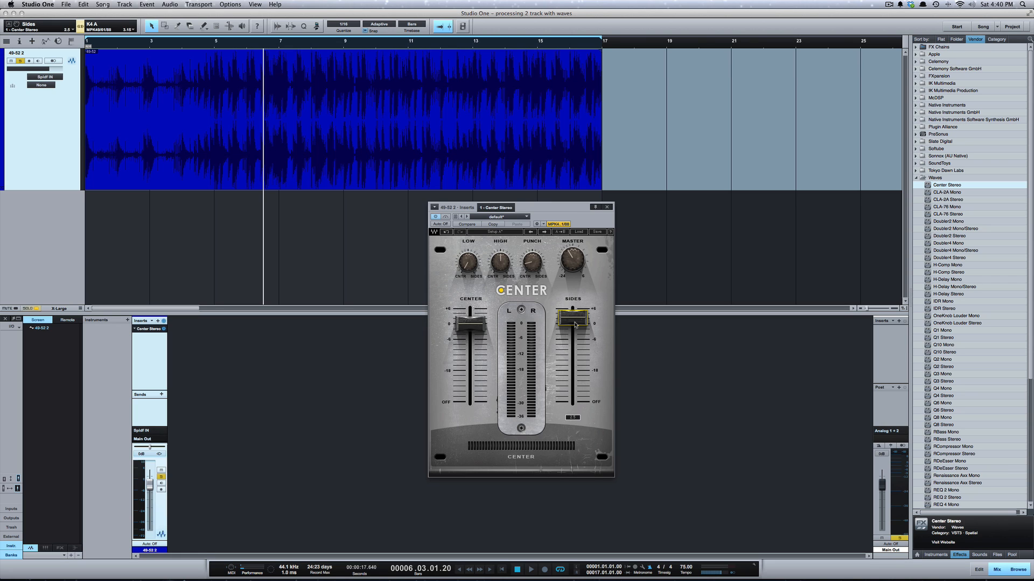
pyautogui.press('space')
pyautogui.moveTo(575, 324); pyautogui.dragTo(577, 323)
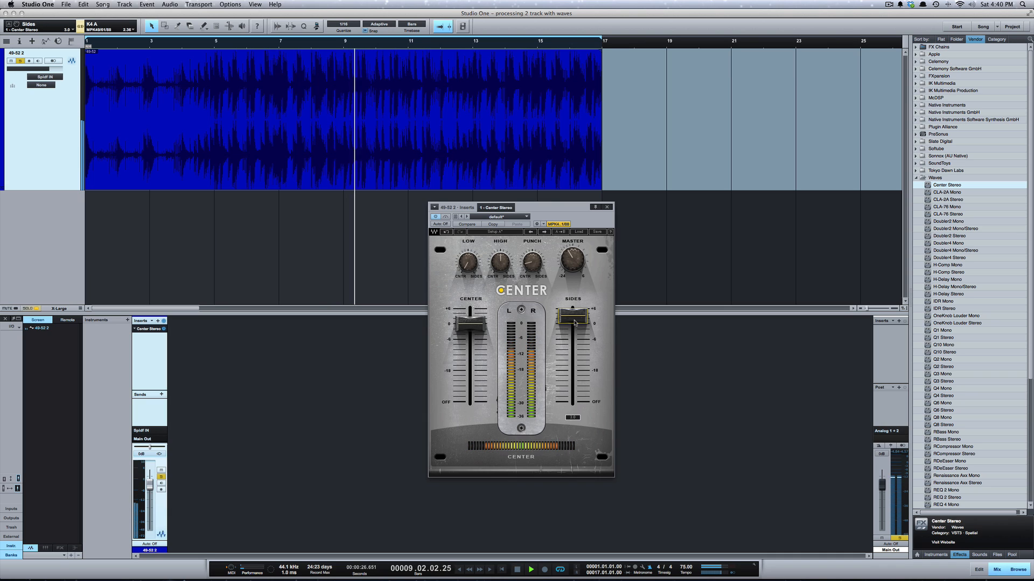
pyautogui.press('space')
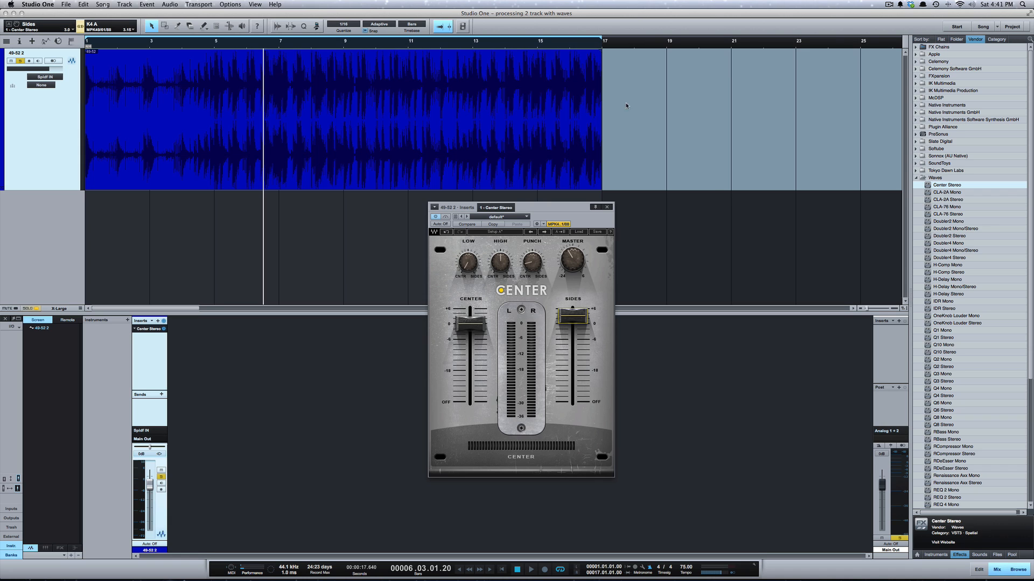
# - Add the Waves Scheps 73 Stereo EQ after Center on the track and set its mode to MS
pyautogui.scroll(-8, 985, 323)
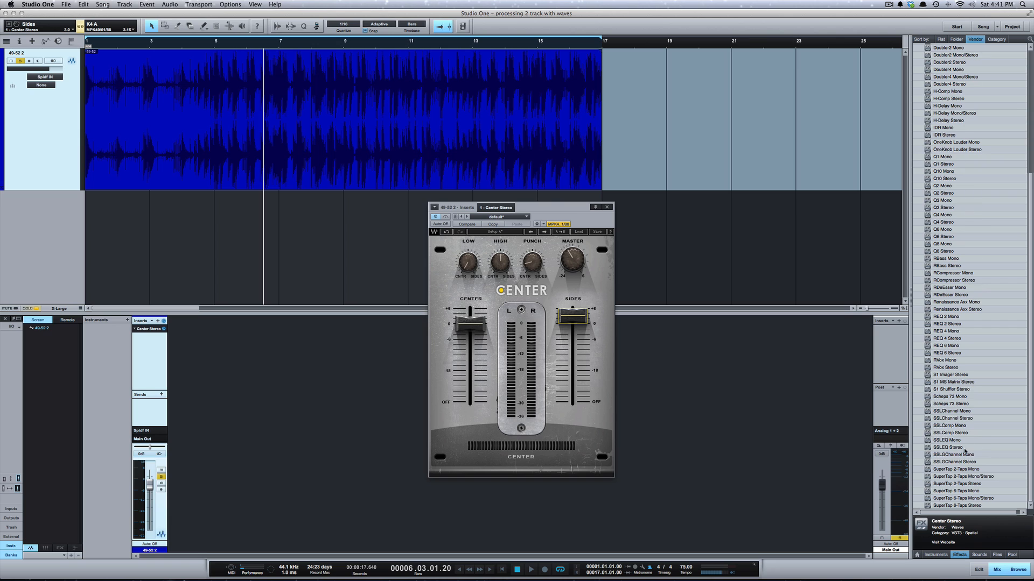
pyautogui.moveTo(950, 404); pyautogui.dragTo(147, 349)
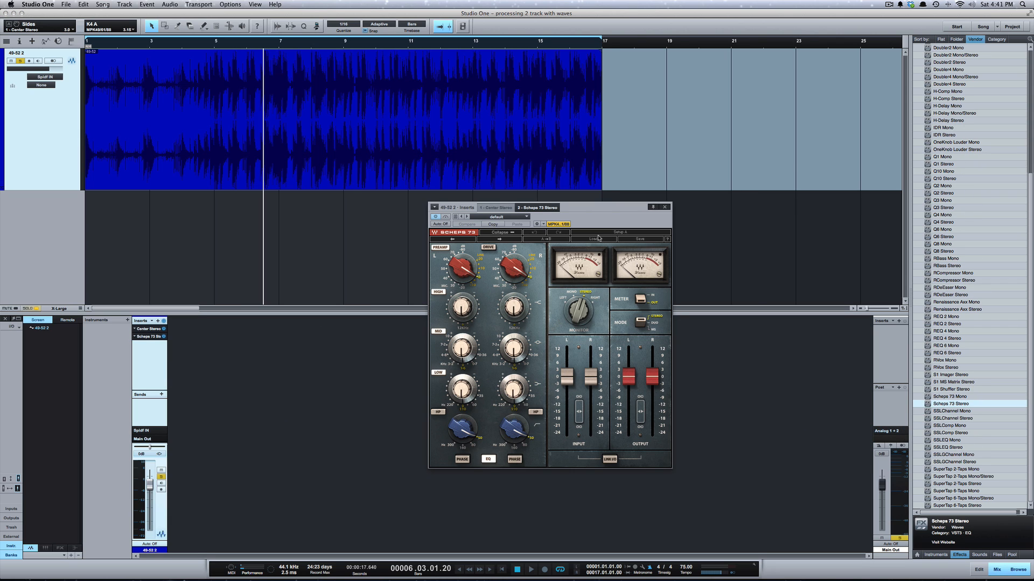
pyautogui.moveTo(617, 211); pyautogui.dragTo(620, 224)
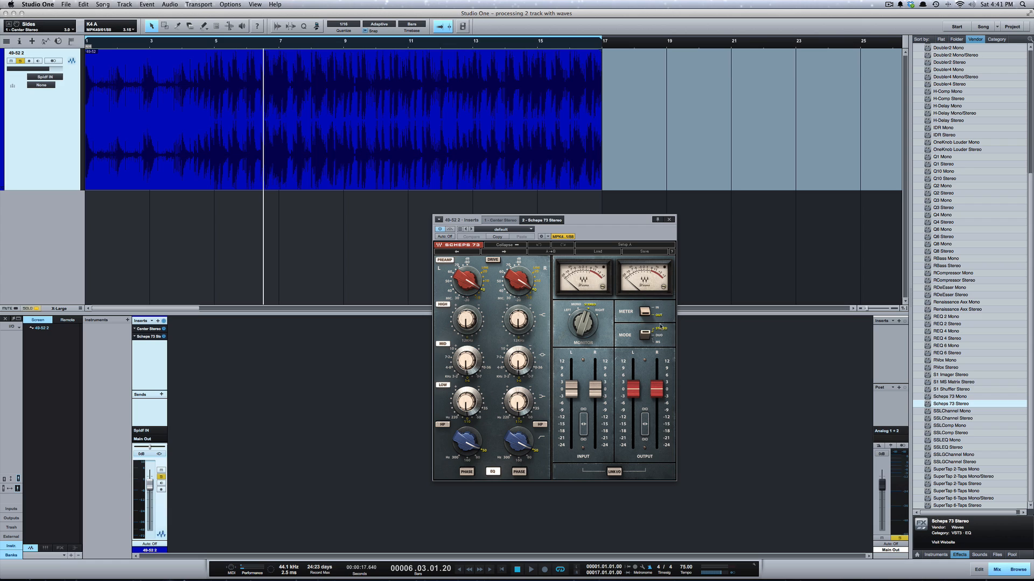
pyautogui.click(659, 345)
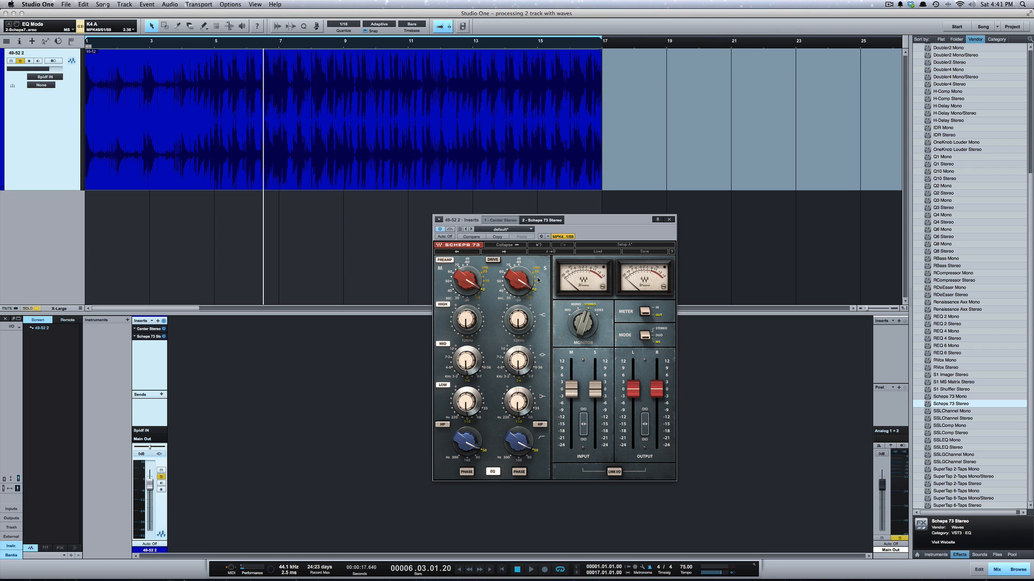
# - Cut the mid channel's Low band gain to -4.5 dB on the Scheps 73 and audition it
pyautogui.moveTo(467, 367)
pyautogui.click(467, 404)
pyautogui.scroll(-5, 466, 404)
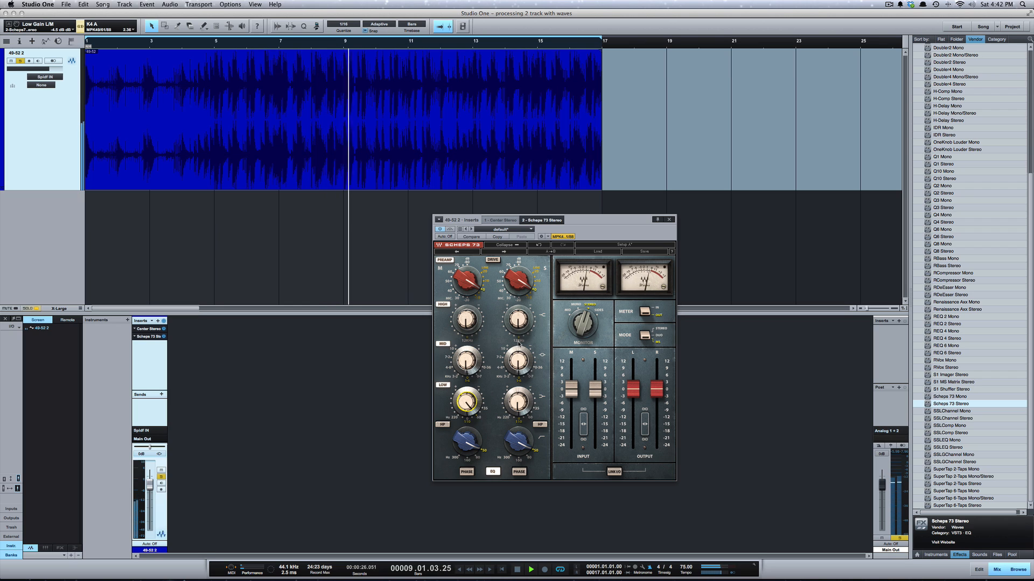
pyautogui.press('space')
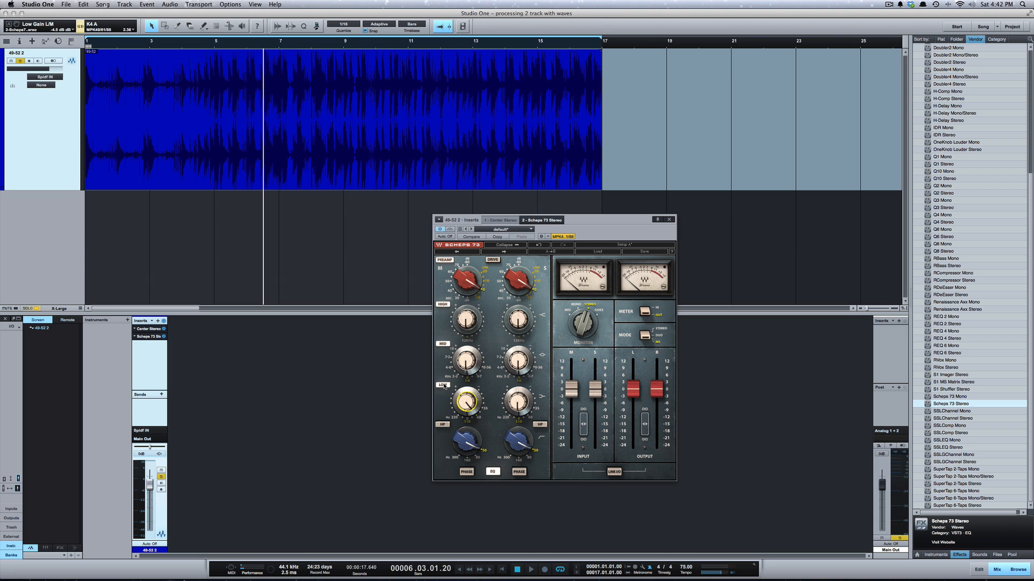
# - Compare the Scheps 73 Low band switched off and on during playback, leaving it on
pyautogui.press('space')
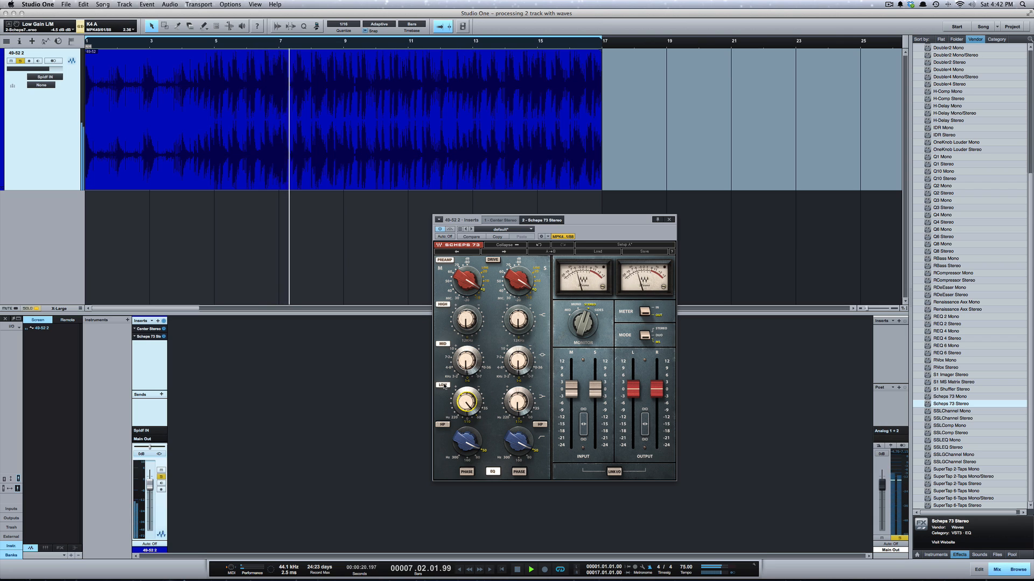
pyautogui.click(443, 386)
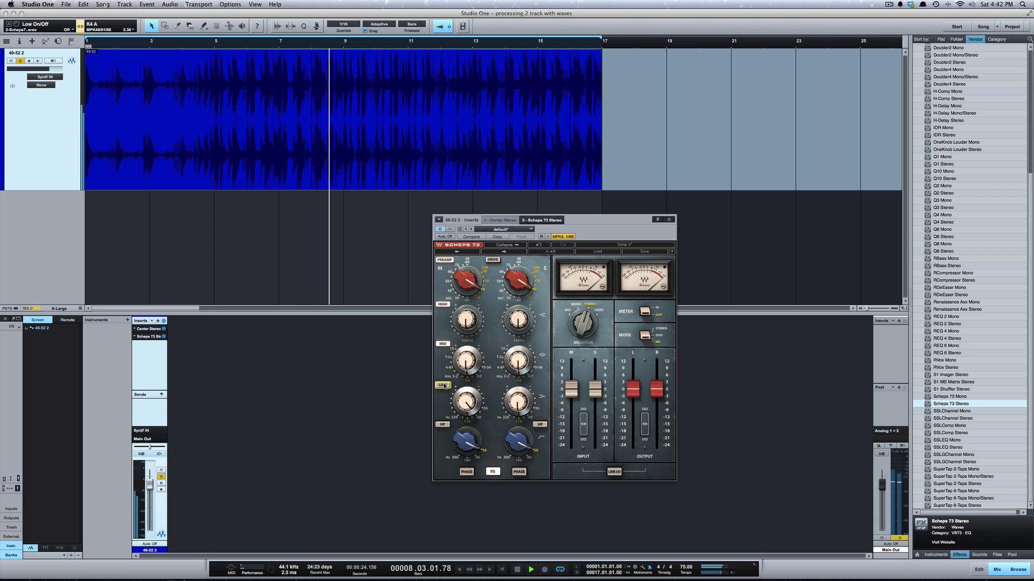
pyautogui.click(444, 386)
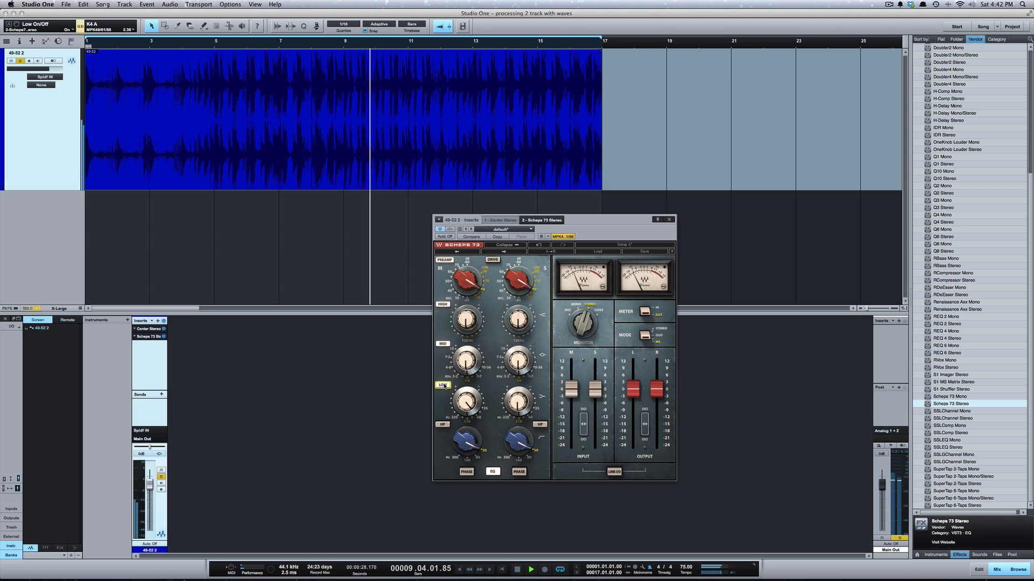
pyautogui.press('space')
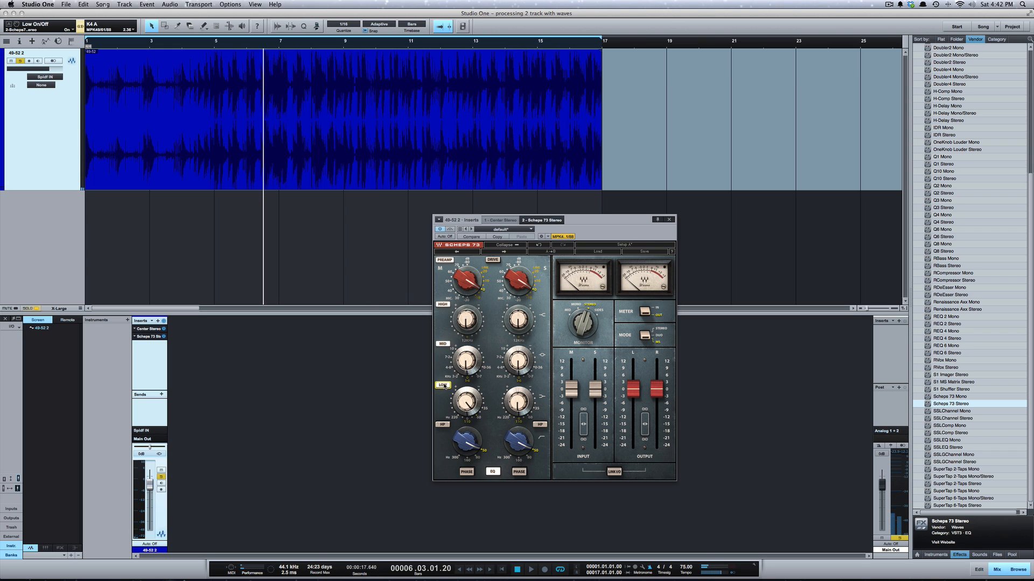
# - Add the Waves S1 Imager Stereo effect to the track and switch its input mode to M-S
pyautogui.moveTo(598, 220); pyautogui.dragTo(598, 208)
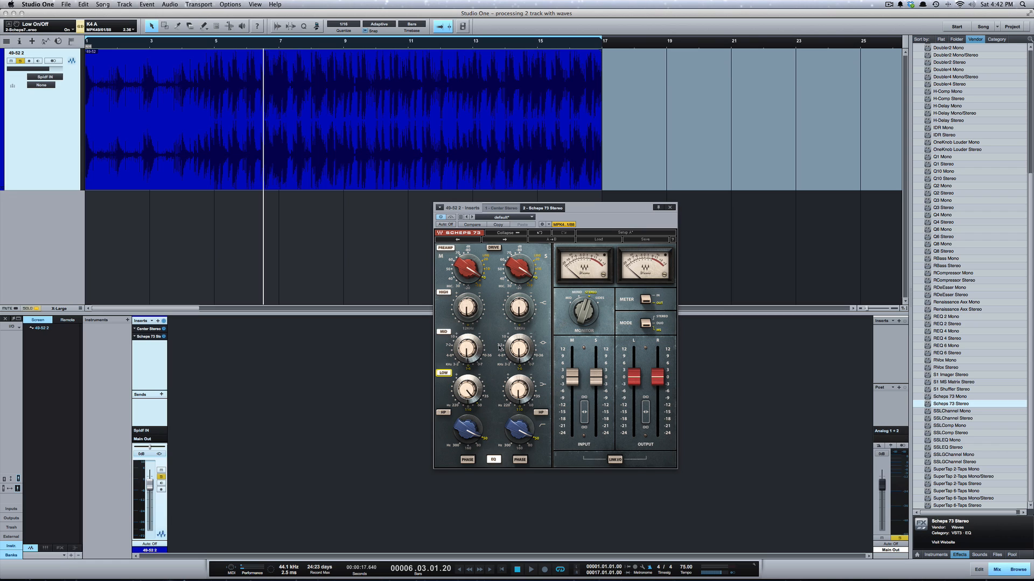
pyautogui.moveTo(525, 361)
pyautogui.click(990, 375)
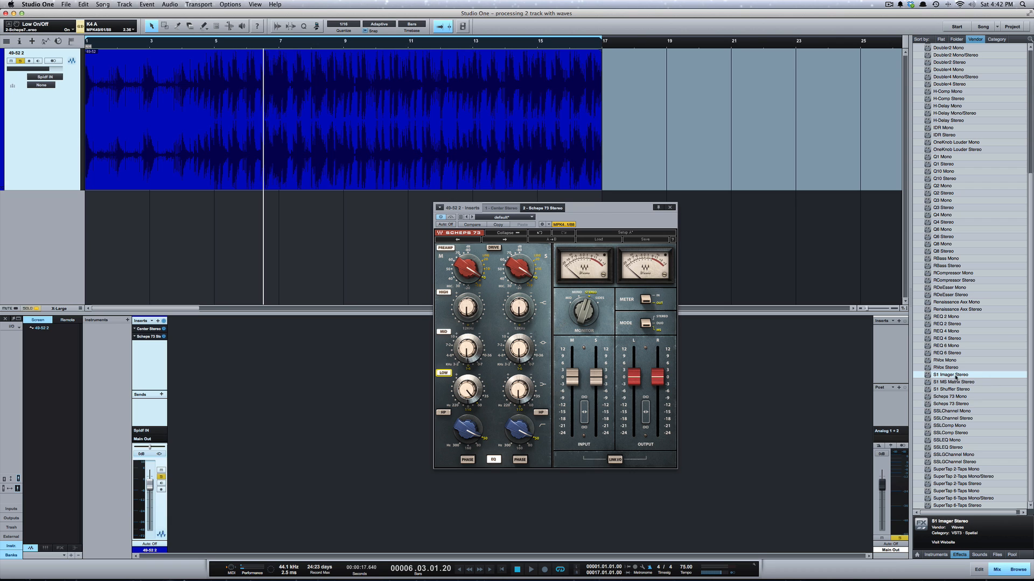
pyautogui.moveTo(956, 378); pyautogui.dragTo(376, 173)
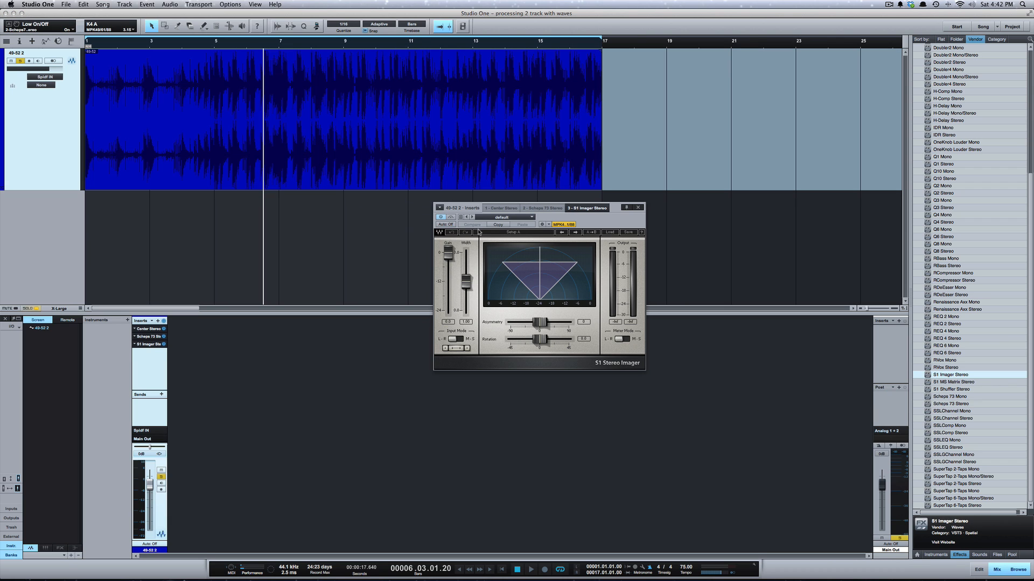
pyautogui.click(456, 340)
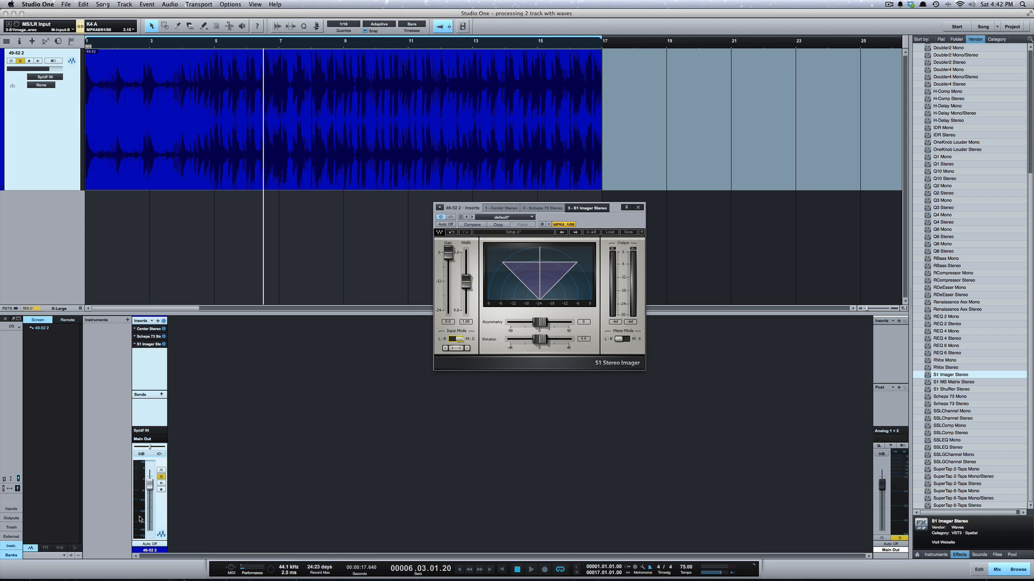
# - Stop playback and add the Waves REQ 4 Stereo EQ to the track after the S1 Imager
pyautogui.press('space')
pyautogui.moveTo(974, 337); pyautogui.dragTo(254, 158)
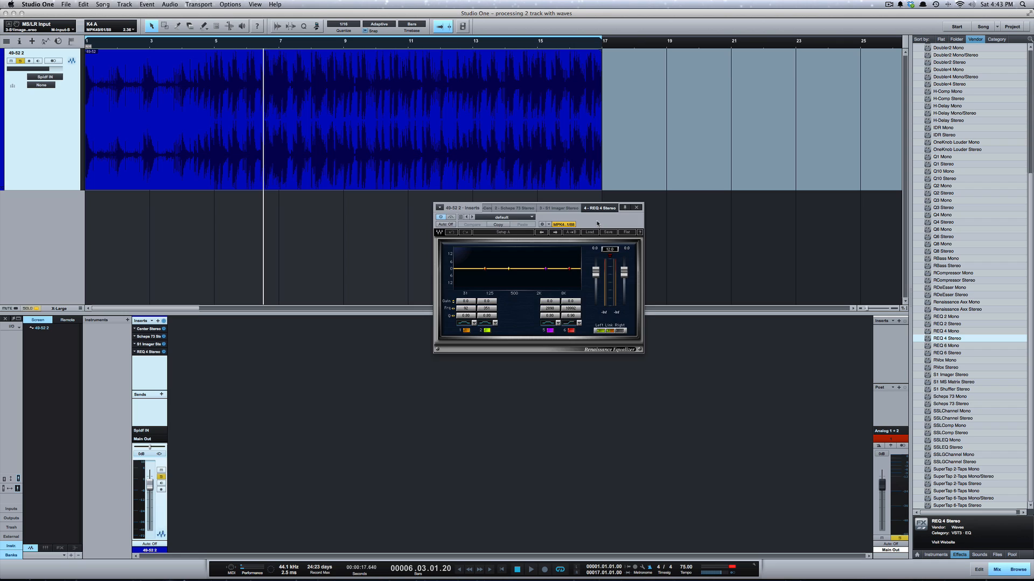
pyautogui.moveTo(597, 223); pyautogui.dragTo(640, 331)
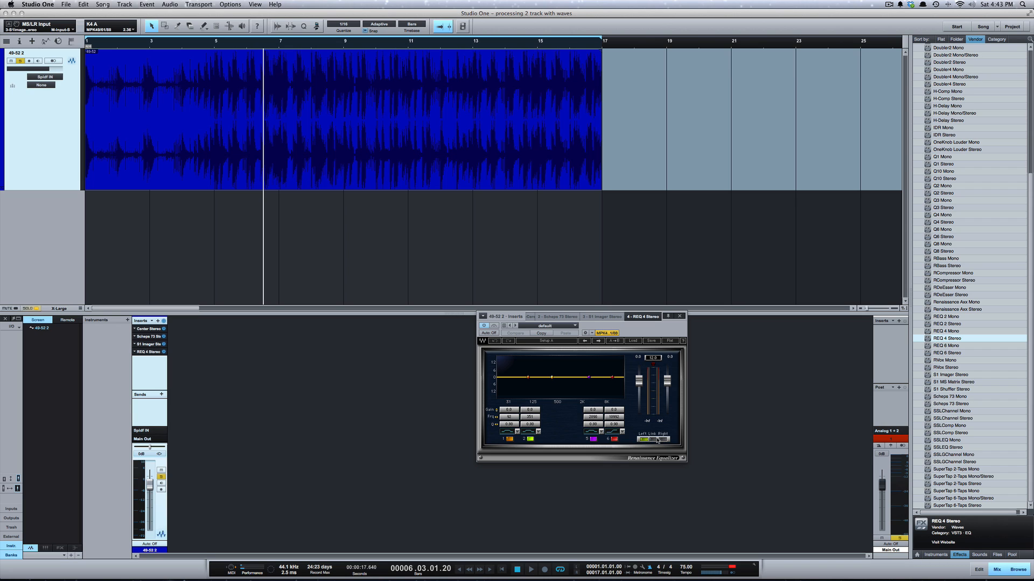
# - Try lowering the linked channel gains on the REQ 4 to -0.9 dB and reset them to 0.0 dB
pyautogui.moveTo(641, 382); pyautogui.dragTo(639, 383)
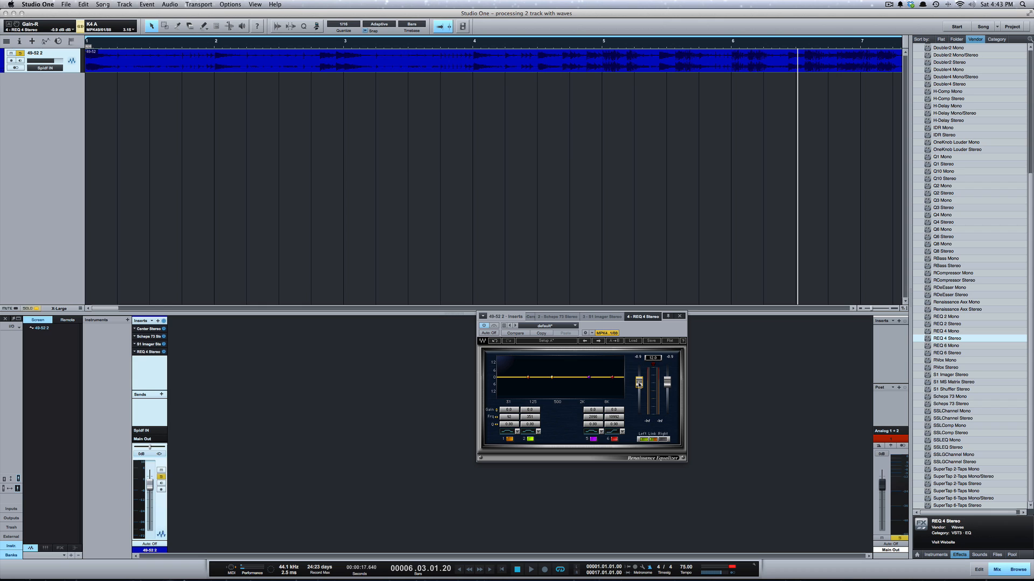
pyautogui.keyDown('alt'); pyautogui.click(639, 384); pyautogui.keyUp('alt')
pyautogui.scroll(8, 657, 272)
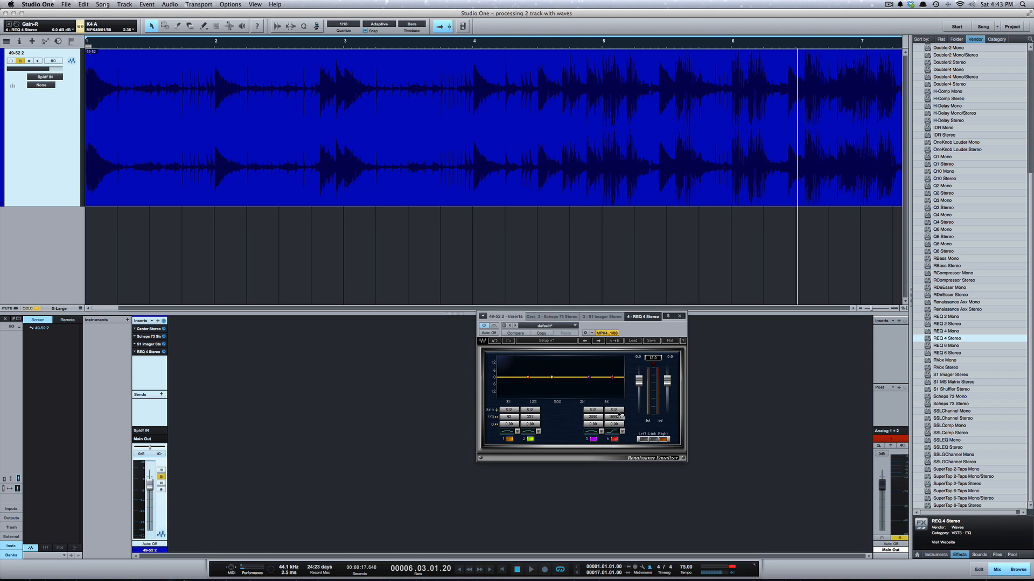
# - Isolate the side signal on the REQ 4 by lowering the left channel gain to -24.0 dB, and boost the right channel's highest band to 4.0 dB
pyautogui.moveTo(618, 412); pyautogui.dragTo(617, 401)
pyautogui.moveTo(641, 382); pyautogui.dragTo(639, 412)
pyautogui.click(733, 567)
pyautogui.press('space')
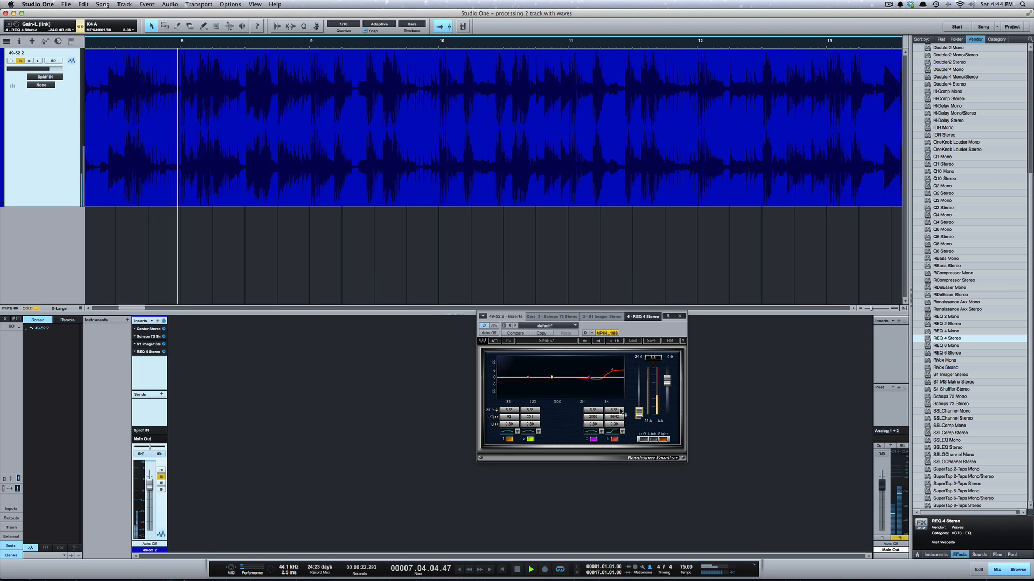
pyautogui.moveTo(614, 410)
pyautogui.mouseDown()
pyautogui.moveTo(613, 369)
pyautogui.moveTo(614, 421)
pyautogui.mouseUp()
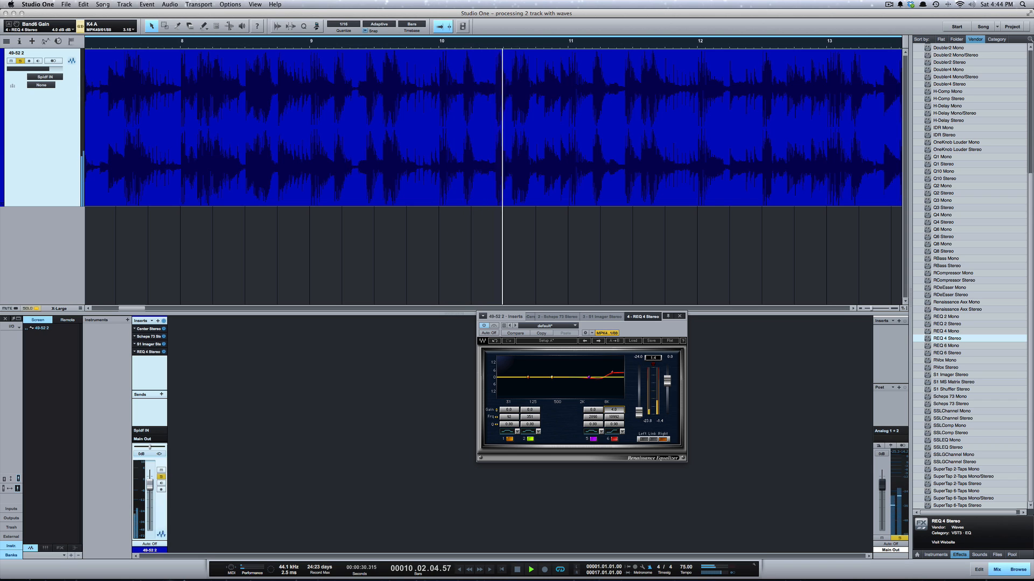
# - Compare the REQ 4's highest side band switched off and on during playback, leaving it on, and stop playback
pyautogui.click(614, 439)
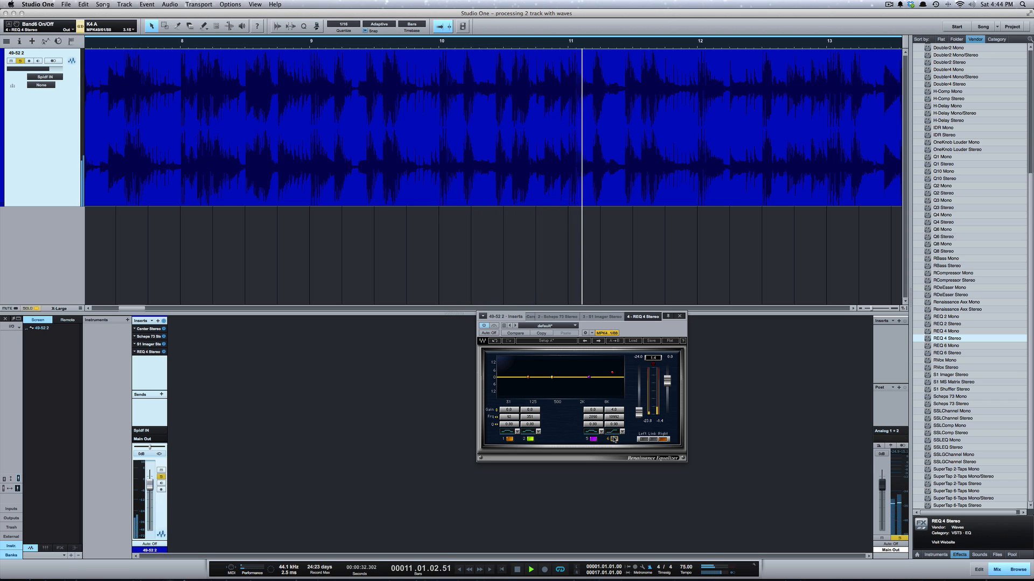
pyautogui.click(614, 438)
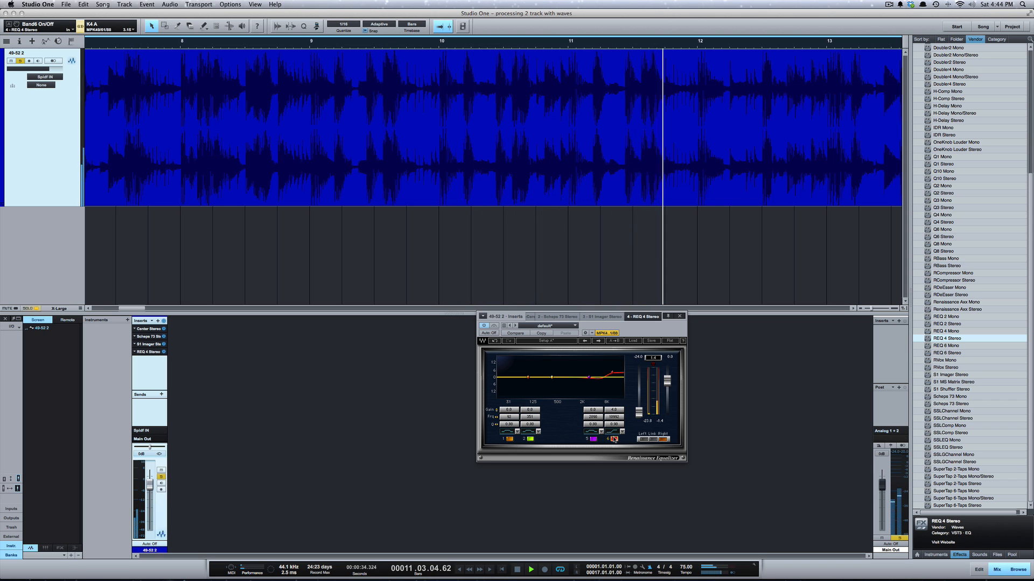
pyautogui.press('space')
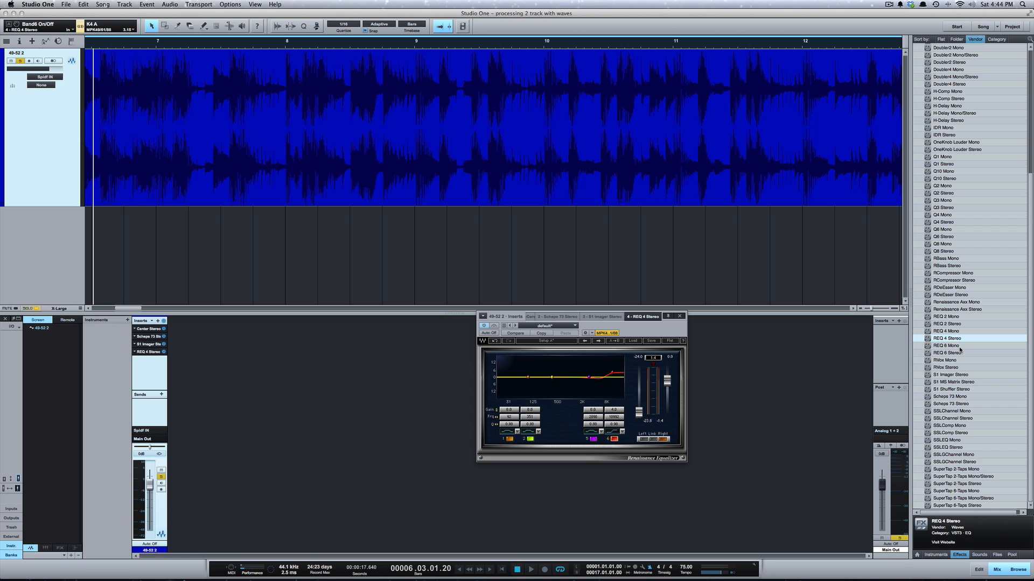
# - Add the Waves S1 MS Matrix Stereo effect after the REQ 4 and audition the decoded signal briefly
pyautogui.click(949, 383)
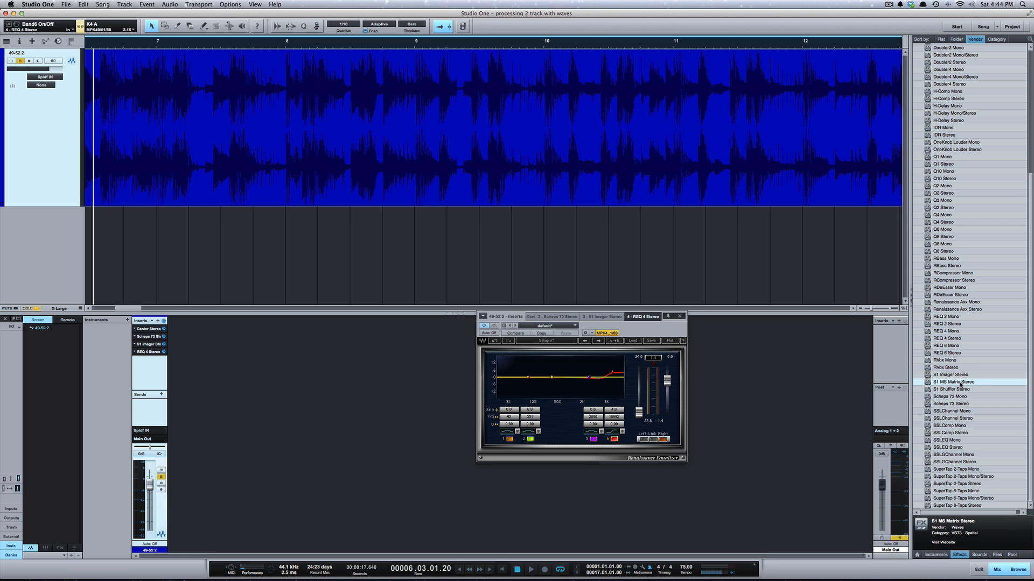
pyautogui.moveTo(960, 384); pyautogui.dragTo(280, 180)
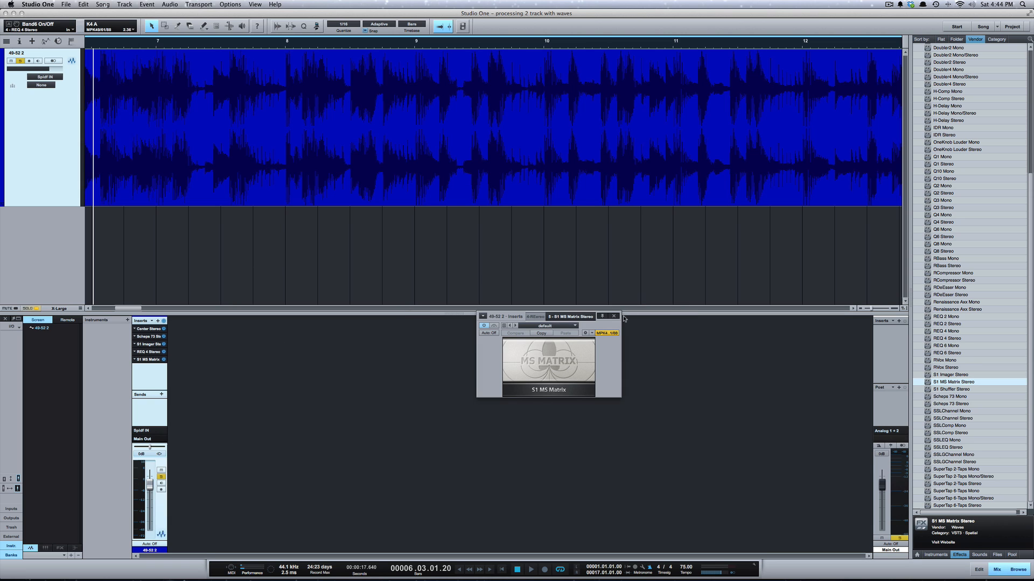
pyautogui.moveTo(624, 319); pyautogui.dragTo(640, 335)
pyautogui.press('space')
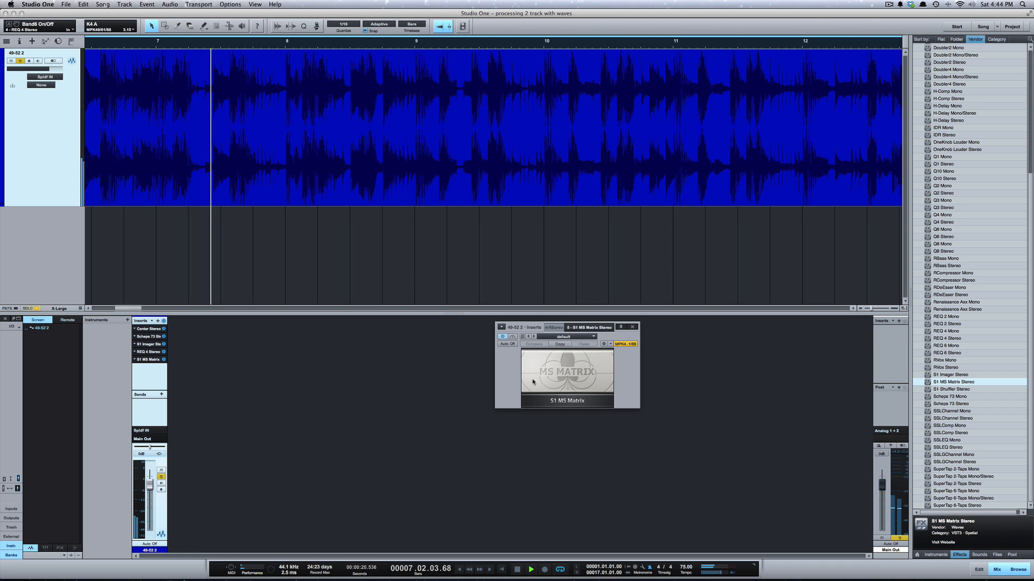
pyautogui.press('space')
# - Restore the REQ 4's left channel gain to 0.0 dB, audition the full mix and close the plug-in window
pyautogui.click(554, 328)
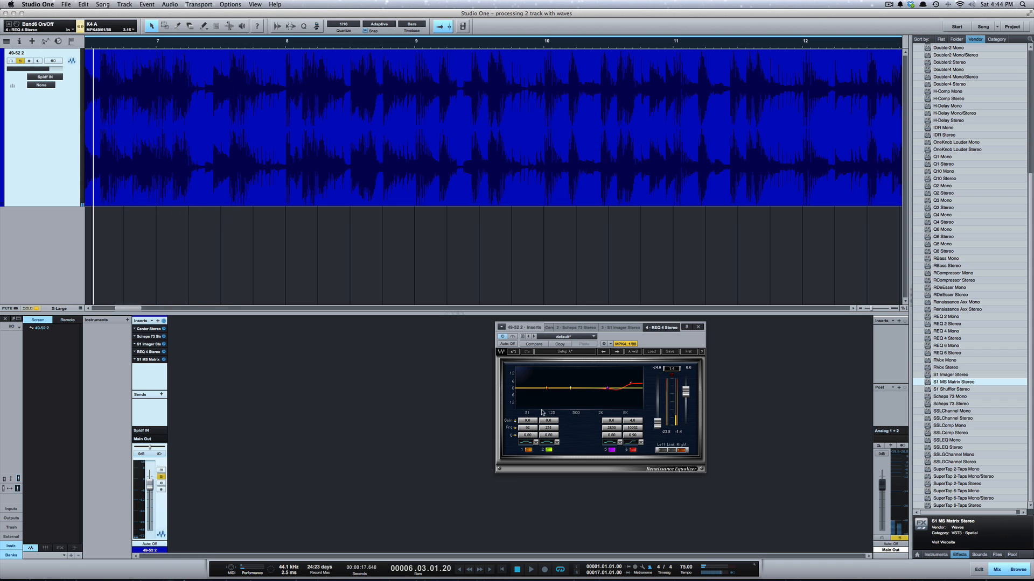
pyautogui.moveTo(658, 426); pyautogui.dragTo(658, 392)
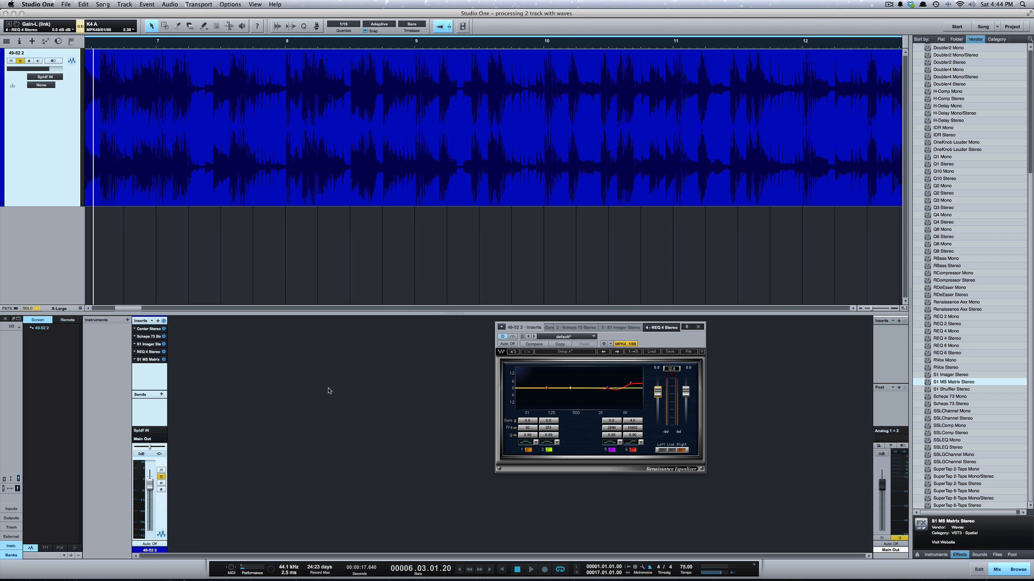
pyautogui.press('space')
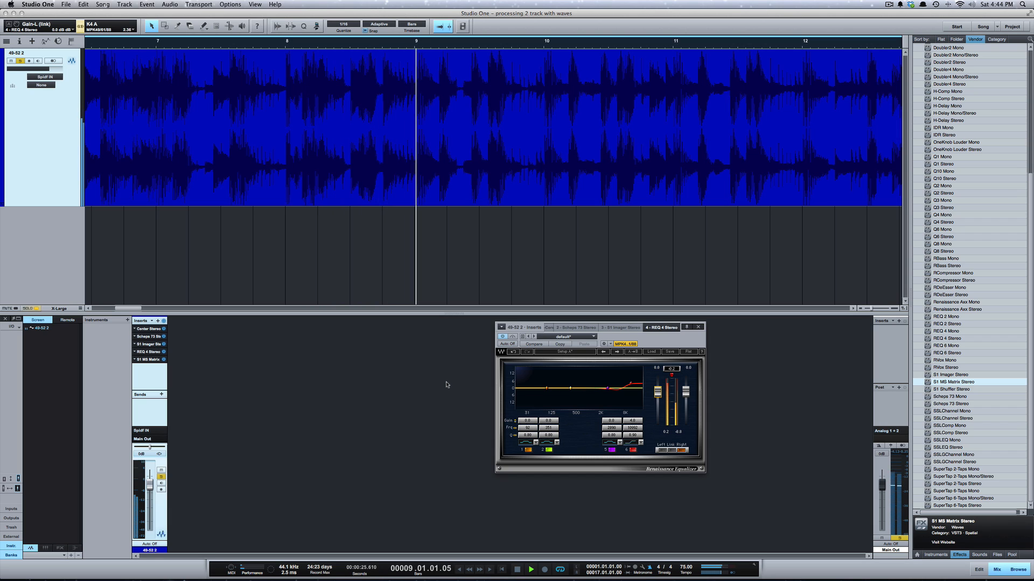
pyautogui.press('space')
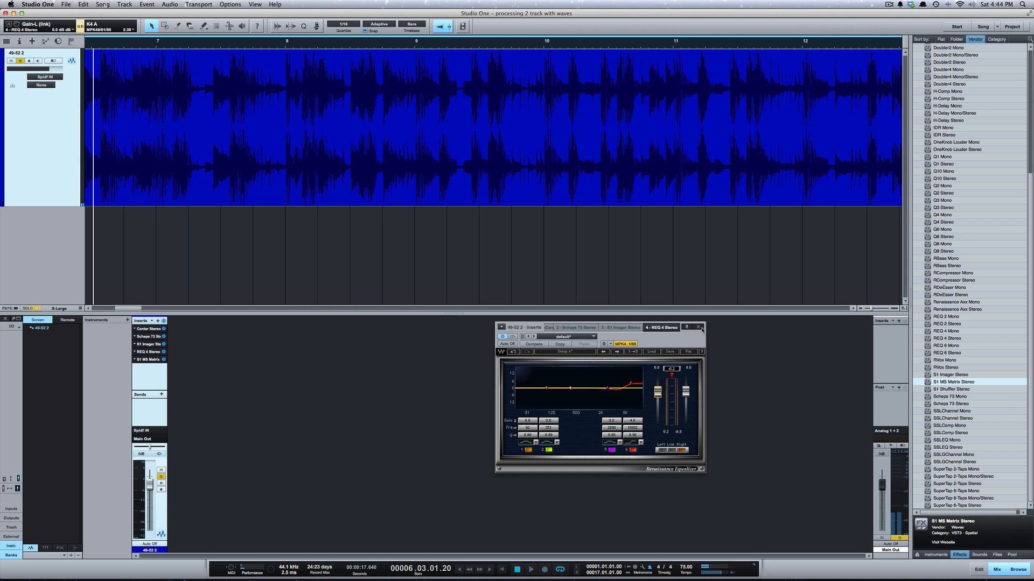
pyautogui.click(699, 327)
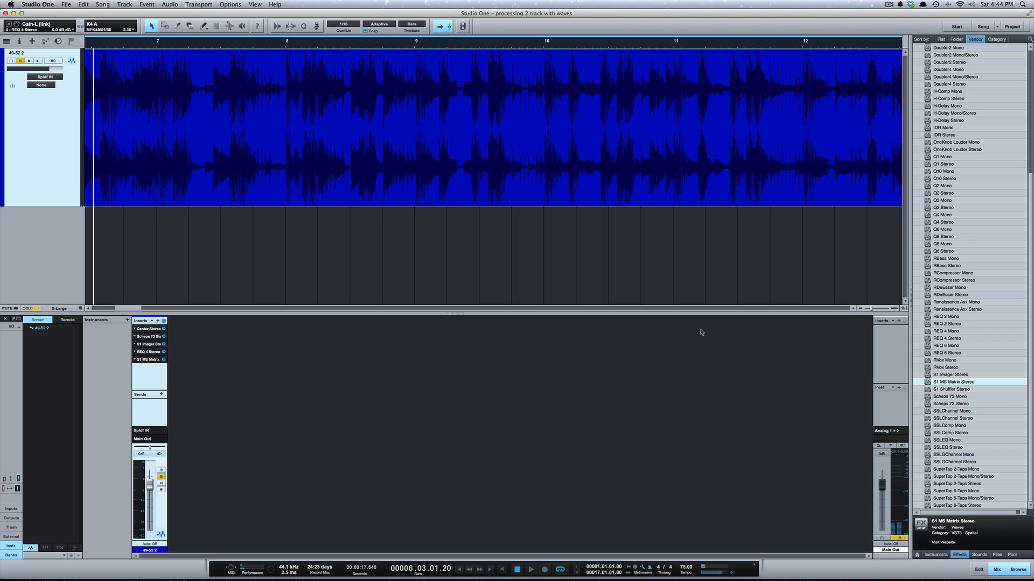
# - Add a second Waves S1 Imager Stereo effect at the end of the track's insert chain
pyautogui.click(958, 375)
pyautogui.moveTo(957, 375); pyautogui.dragTo(166, 372)
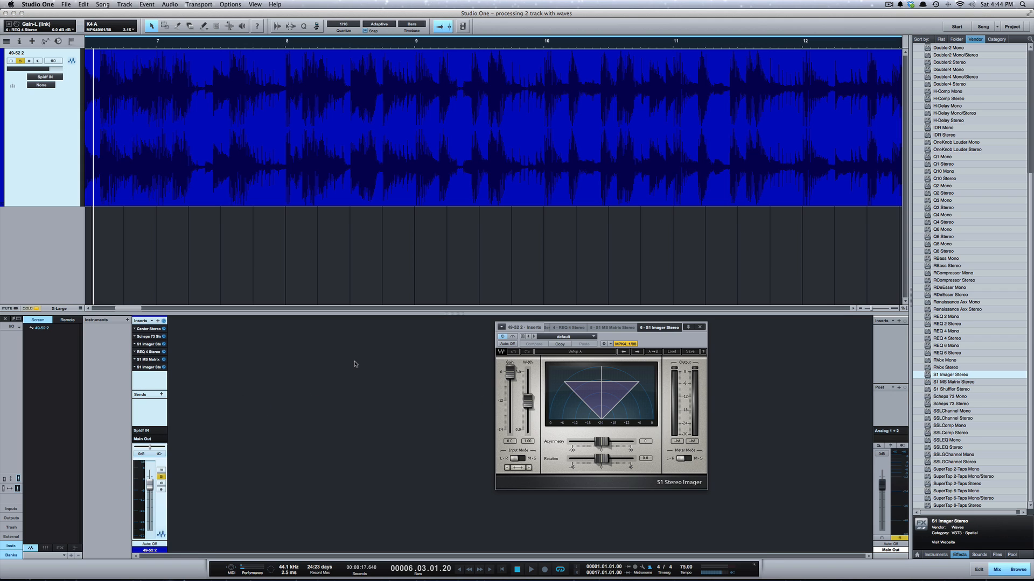
pyautogui.moveTo(645, 344); pyautogui.dragTo(655, 329)
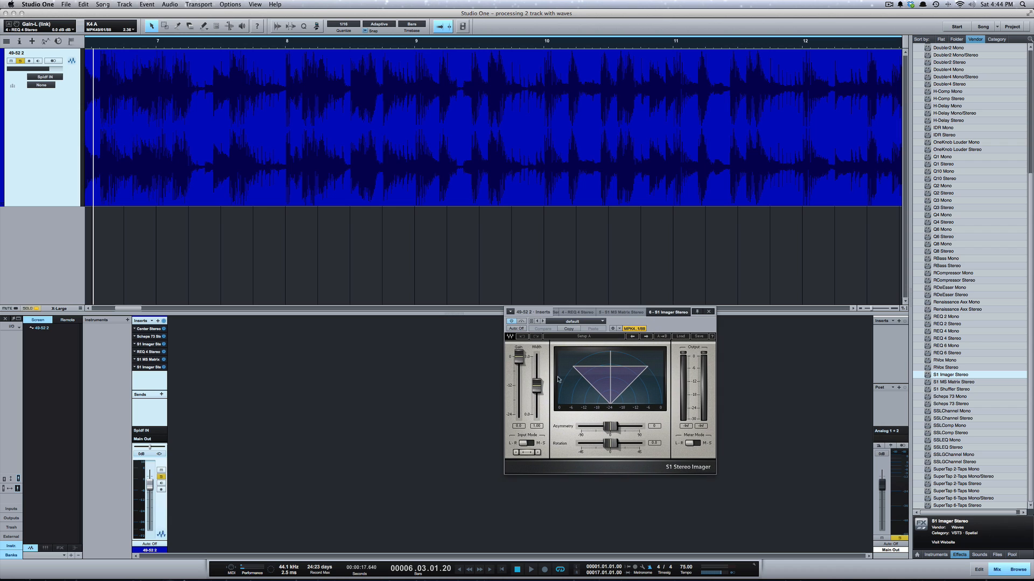
# - Widen the stereo image on the last S1 Imager during playback, setting its Width to 2.12
pyautogui.press('space')
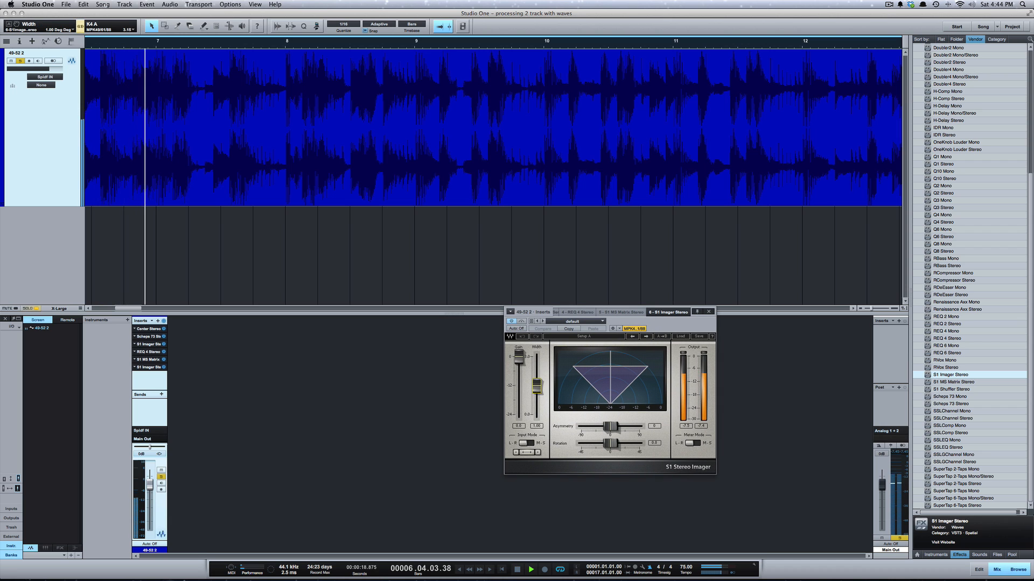
pyautogui.moveTo(537, 385); pyautogui.dragTo(538, 369)
pyautogui.scroll(5, 537, 370)
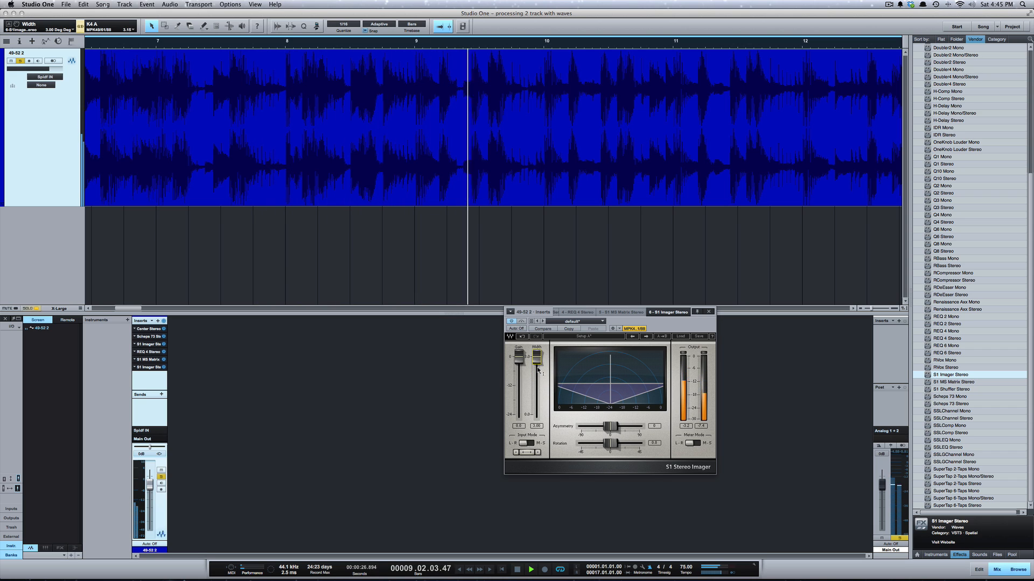
pyautogui.scroll(-8, 537, 369)
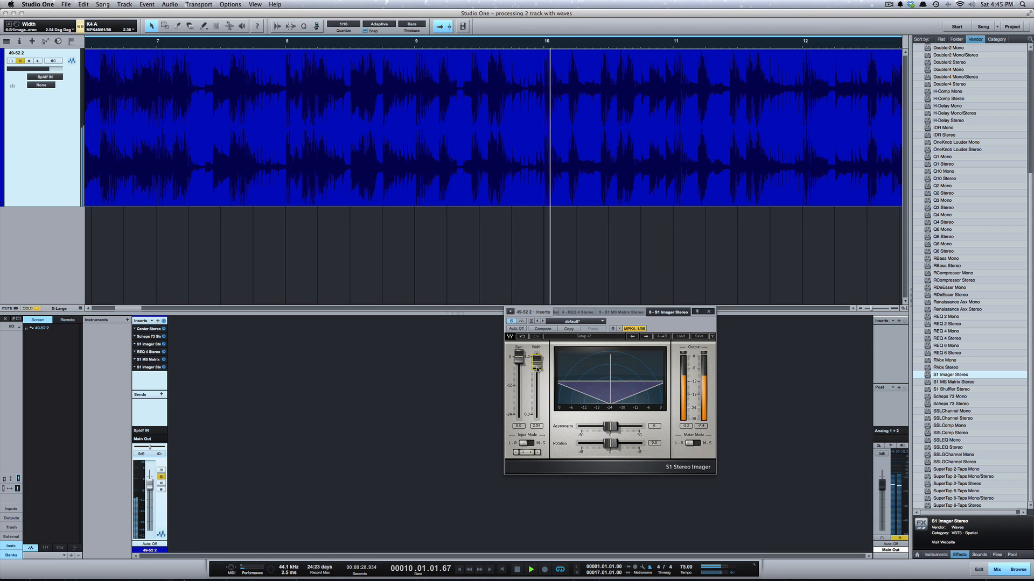
pyautogui.scroll(-1, 537, 370)
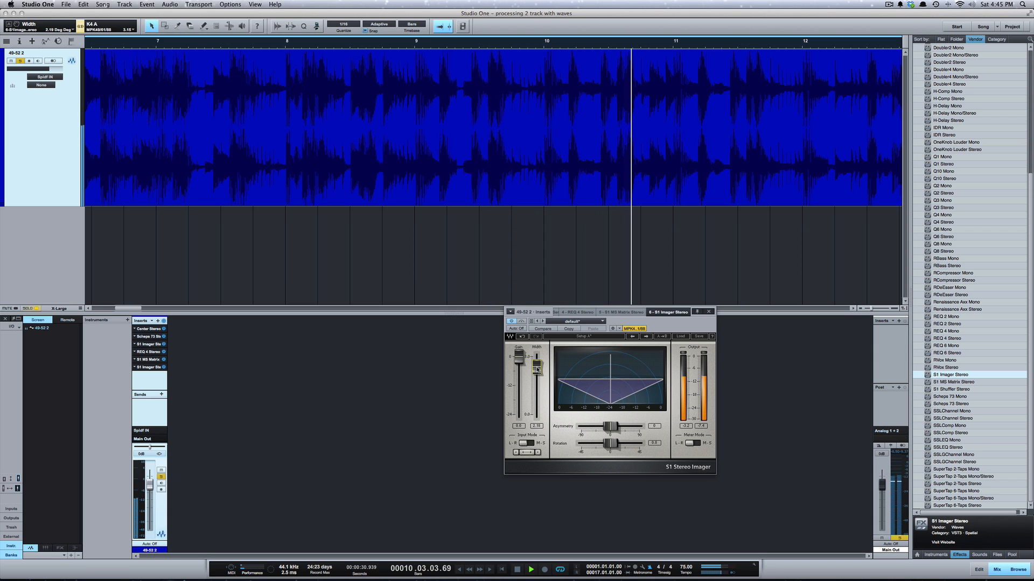
pyautogui.scroll(-1, 537, 369)
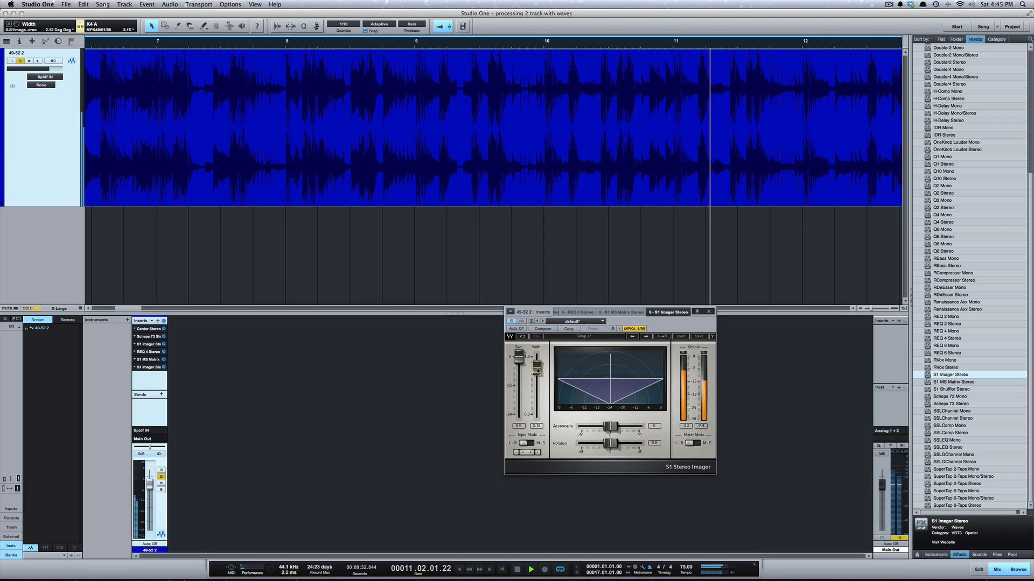
pyautogui.press('space')
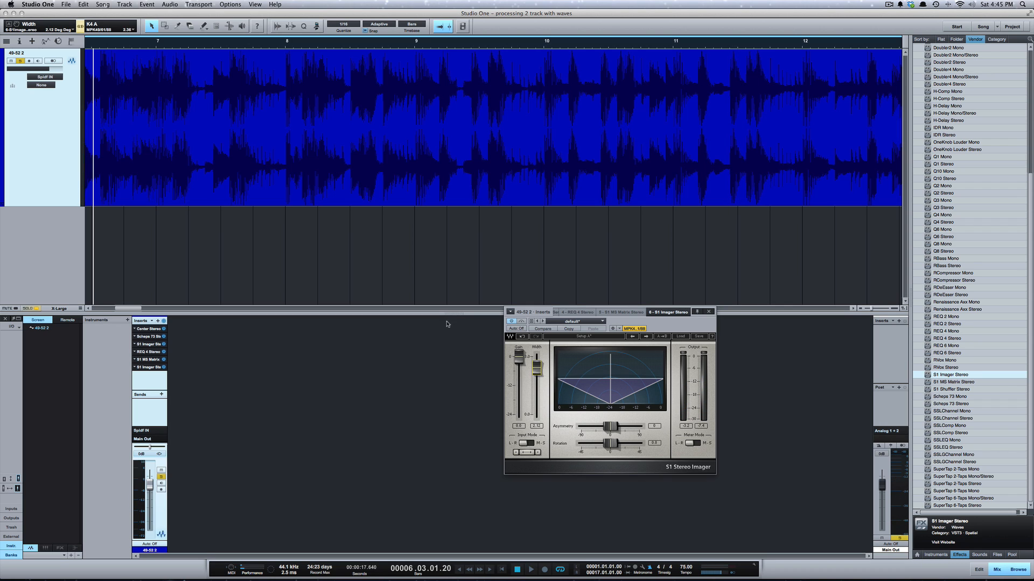
# - Check the Master gain on the Center plug-in and close its window
pyautogui.click(151, 330)
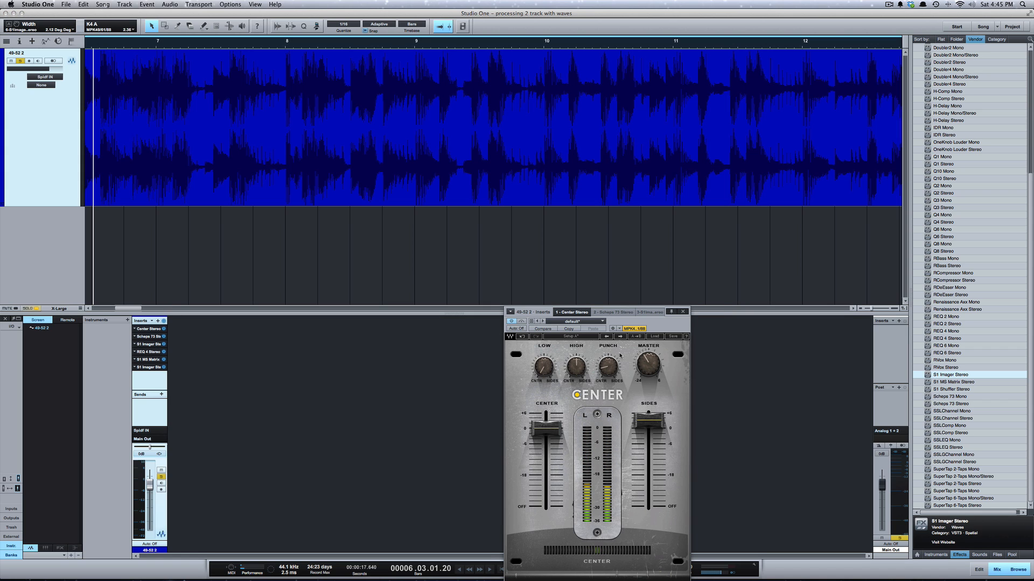
pyautogui.click(649, 369)
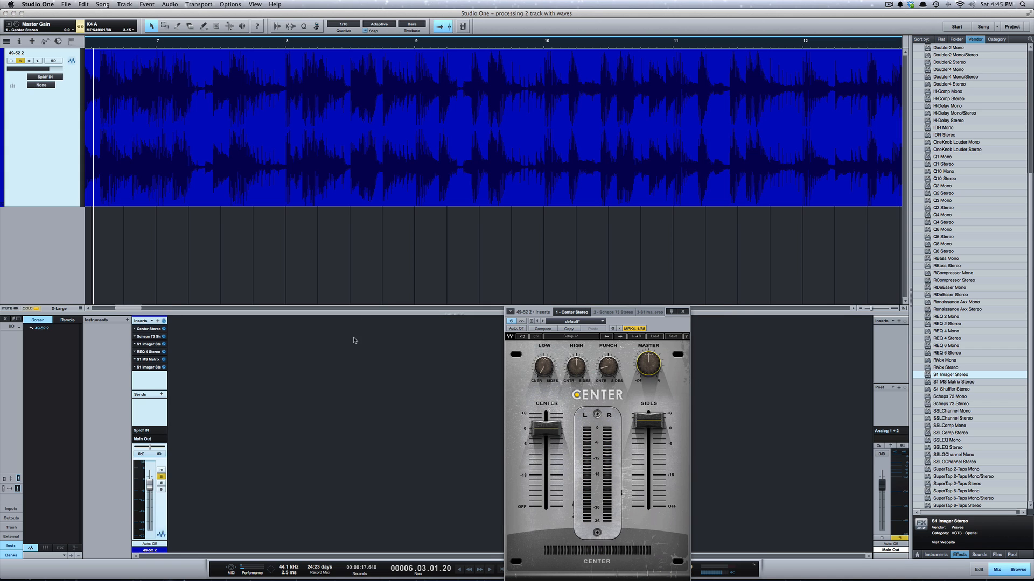
pyautogui.click(684, 311)
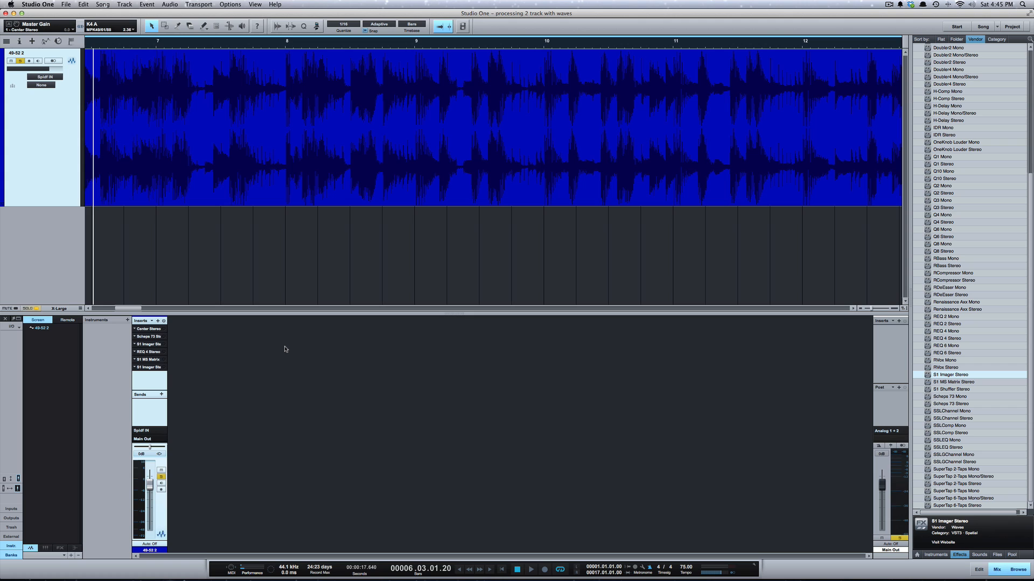
# - Compare the track with all inserts bypassed and active during playback, leaving them active
pyautogui.press('space')
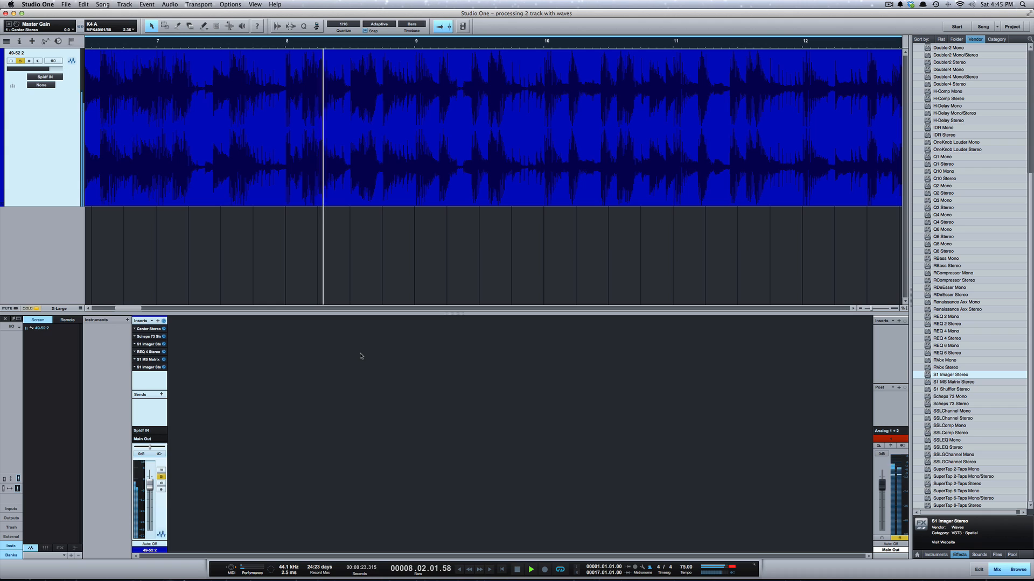
pyautogui.click(165, 321)
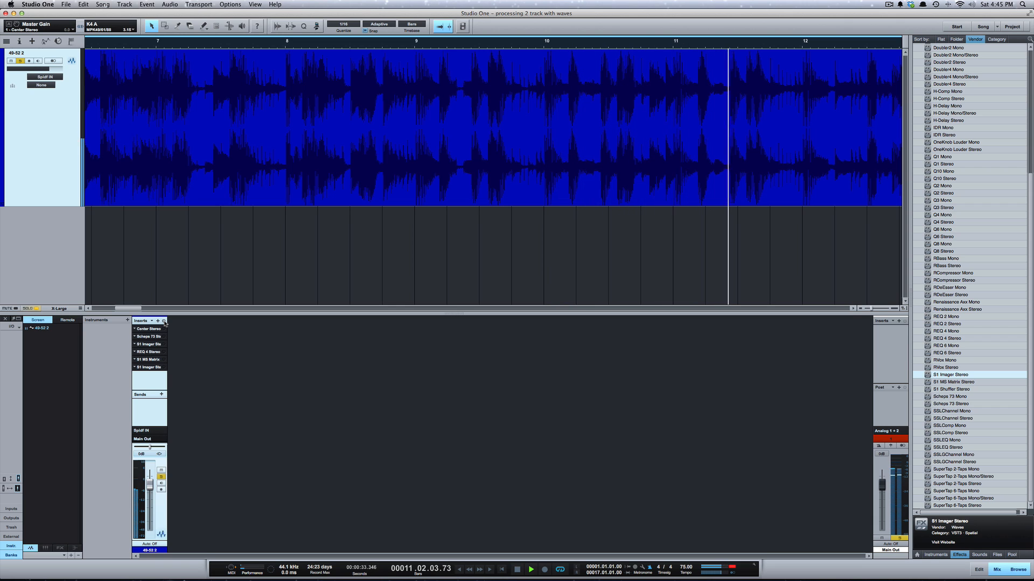
pyautogui.click(163, 321)
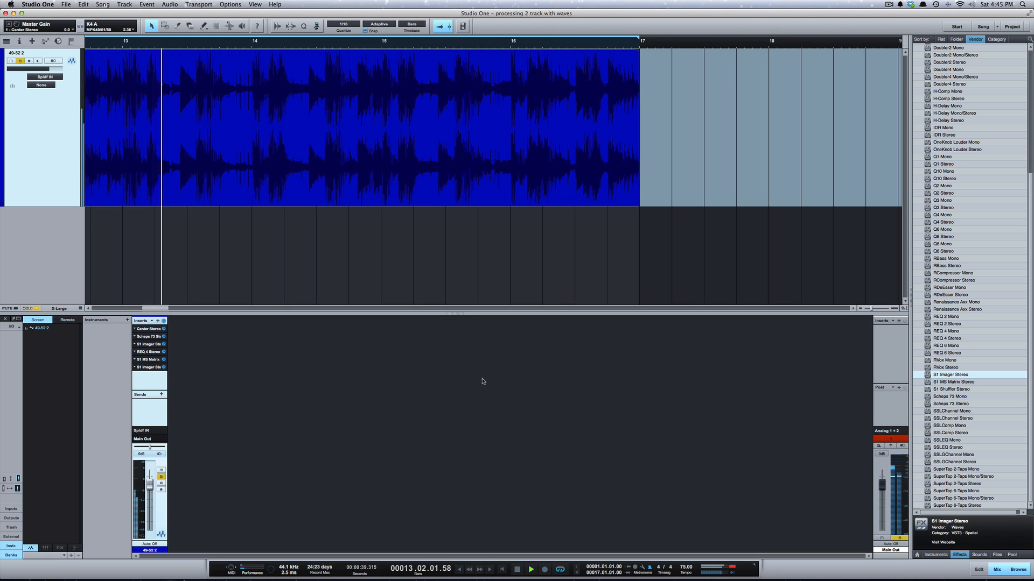
pyautogui.press('space')
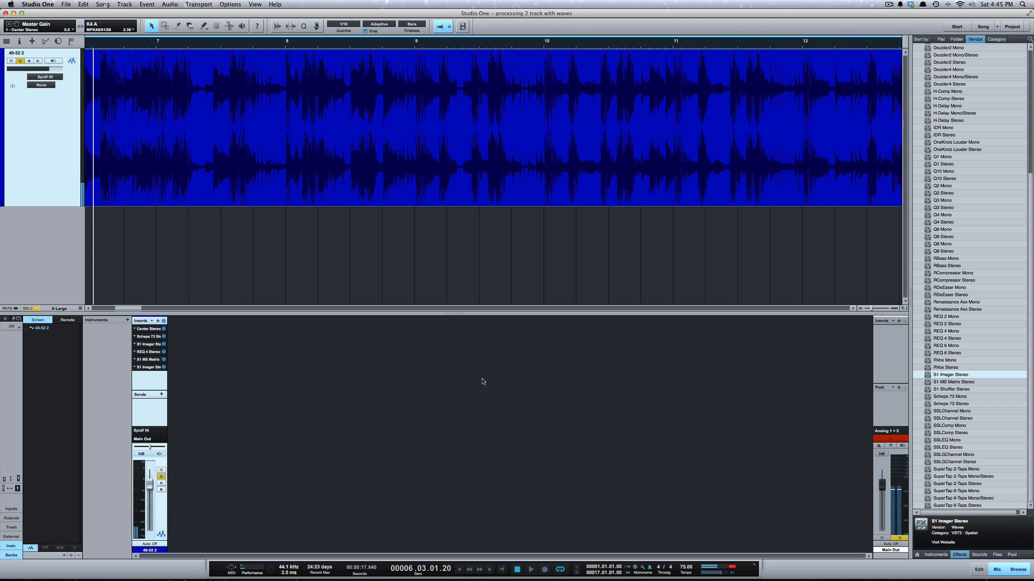